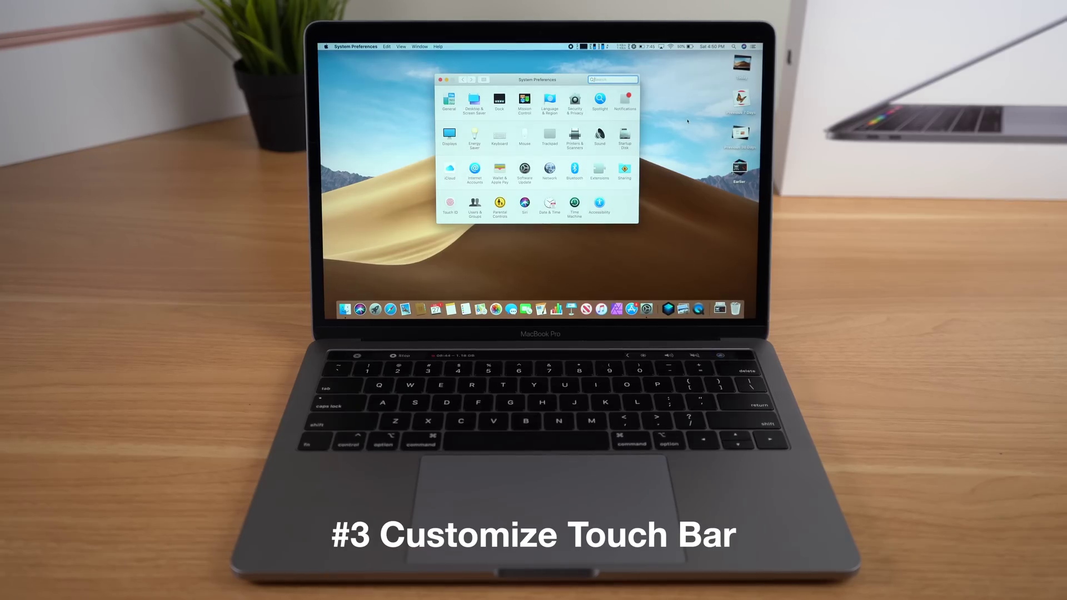
# Step: Go from the Keyboard pane to the Customize Touch Bar palette of available items
pyautogui.click(501, 133)
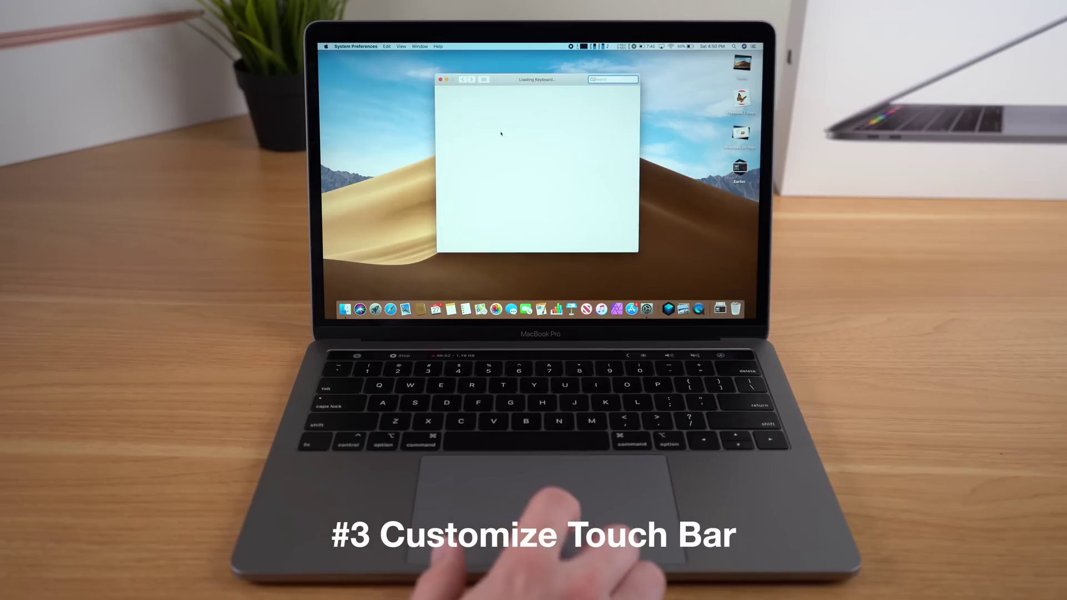
pyautogui.click(557, 226)
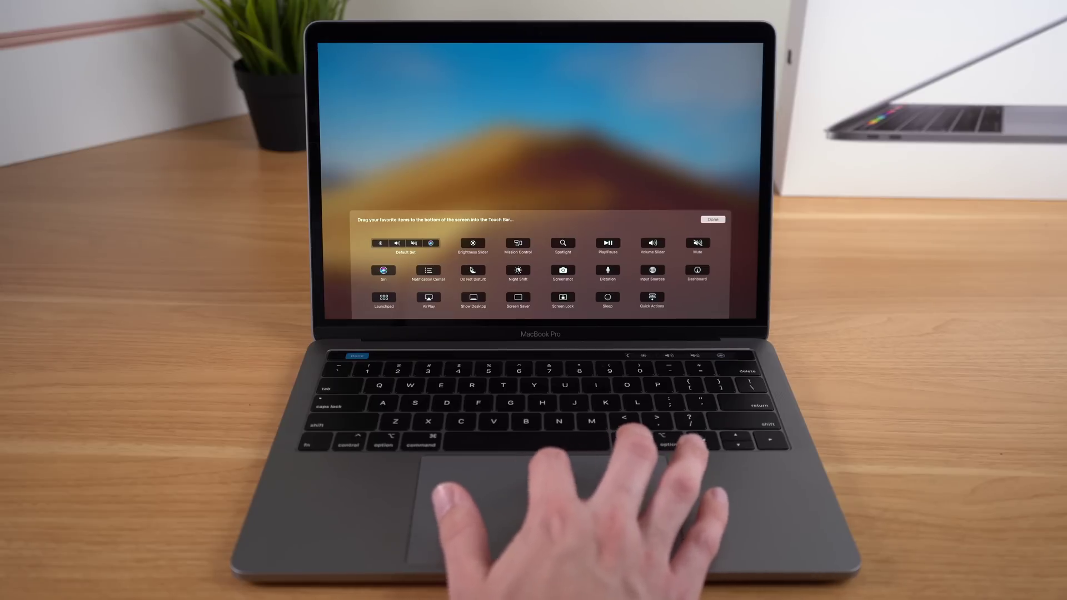
# Step: Drag Night Shift into the Touch Bar, then switch between the Control Strip and app item palettes
pyautogui.moveTo(520, 270); pyautogui.dragTo(631, 356)
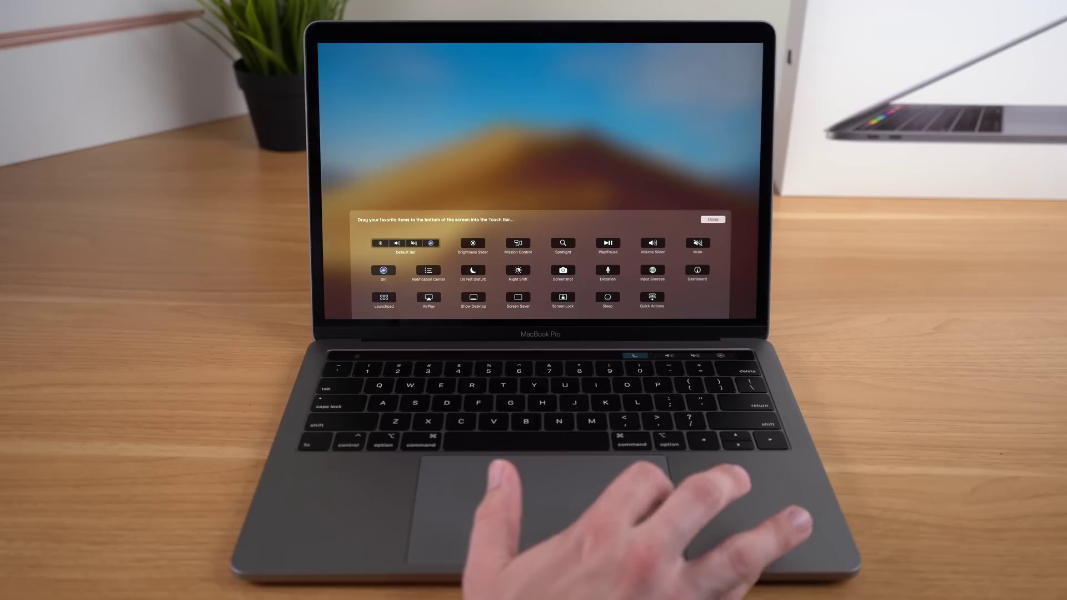
pyautogui.click(667, 356)
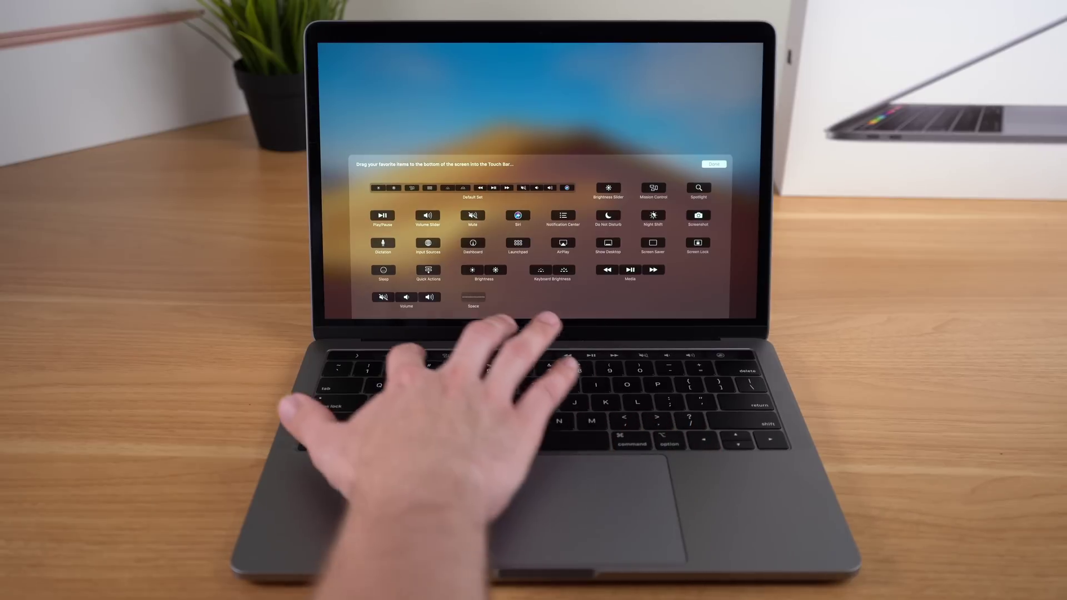
pyautogui.click(357, 356)
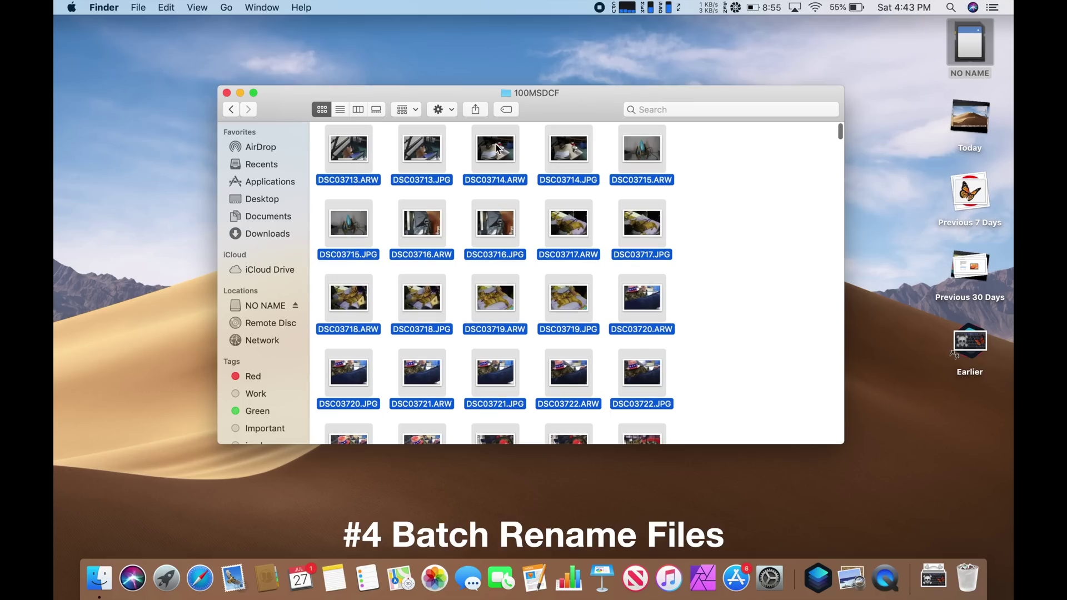
# Step: Start renaming the 1782 selected files, replacing 'DSC' with 'Dog Pictures'
pyautogui.rightClick(497, 147)
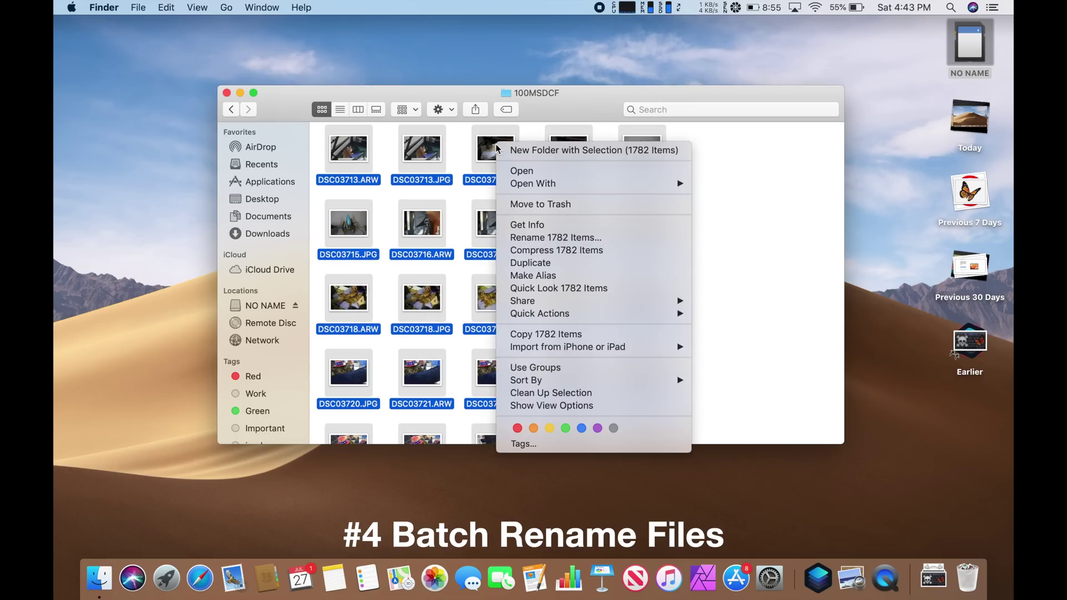
pyautogui.click(583, 237)
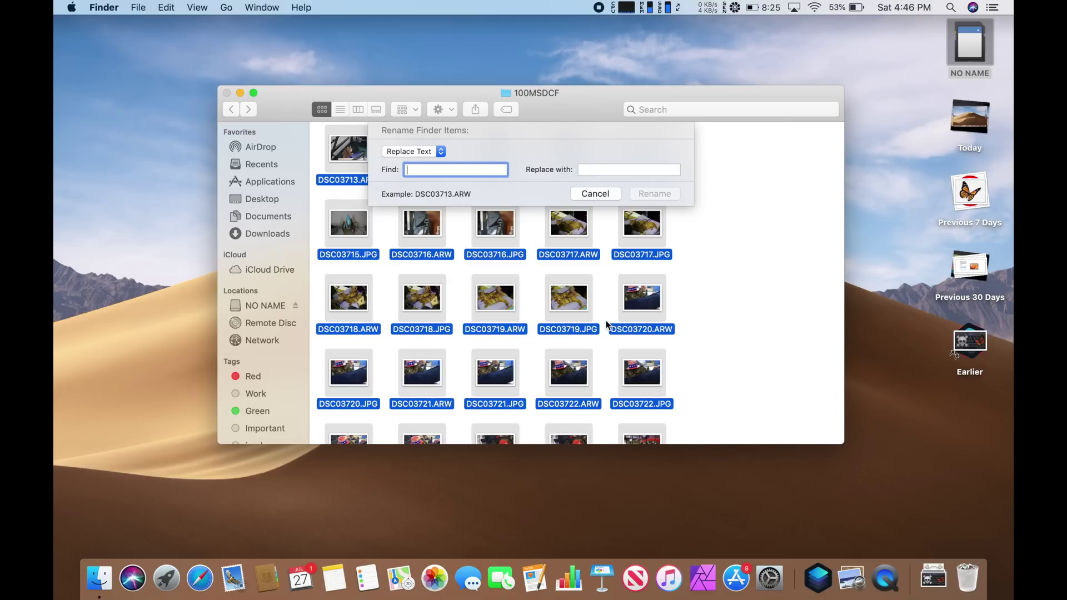
pyautogui.write('DSC')
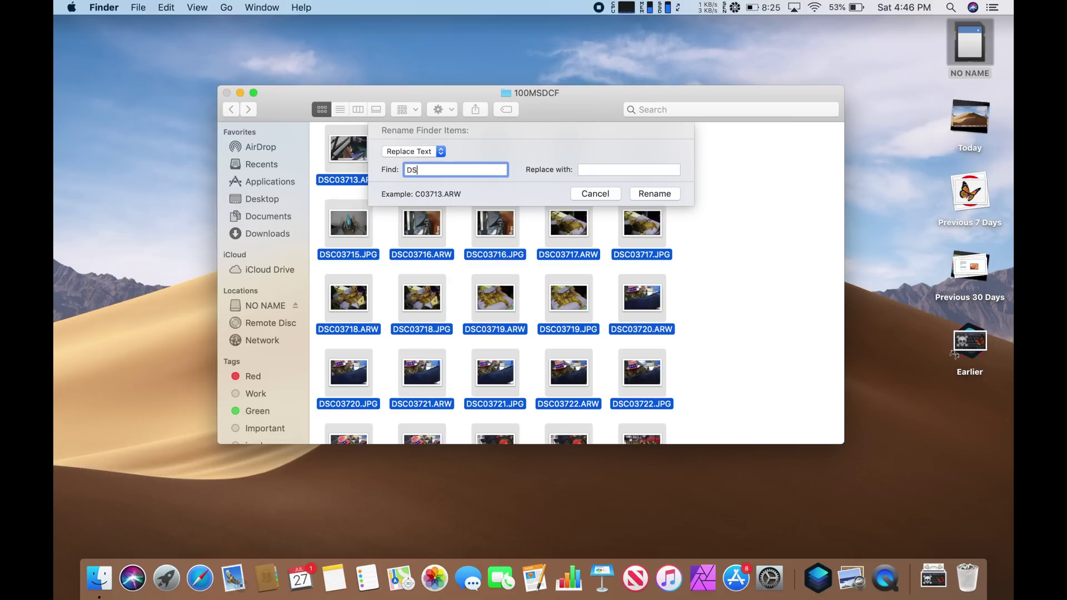
pyautogui.click(604, 169)
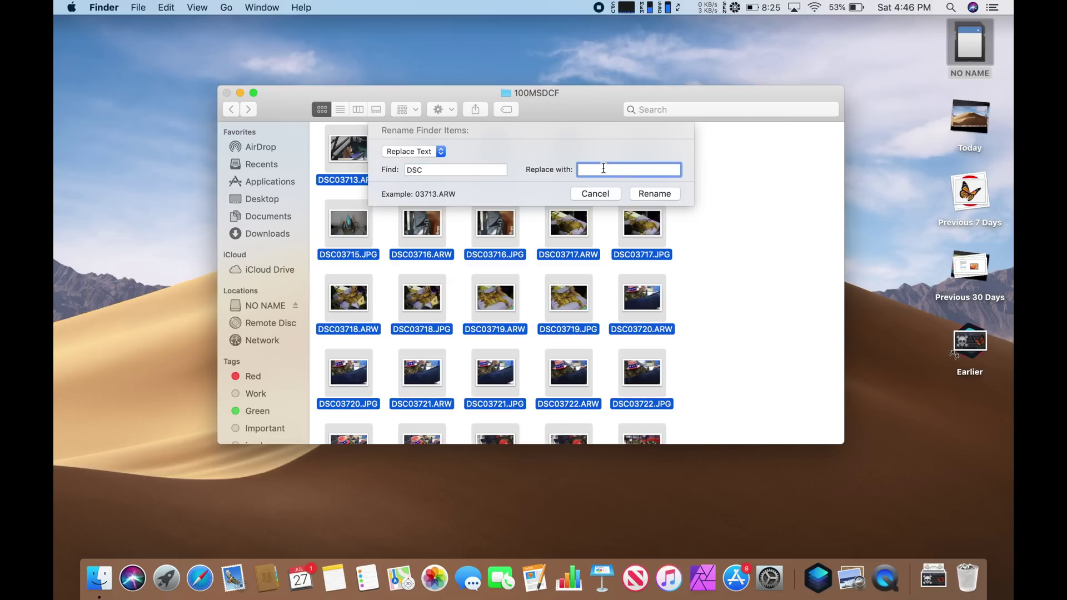
pyautogui.write('Dog Pictures')
# Step: Switch the rename to Format with custom name 'Dog Show Pictures' plus a number, and apply it
pyautogui.click(429, 152)
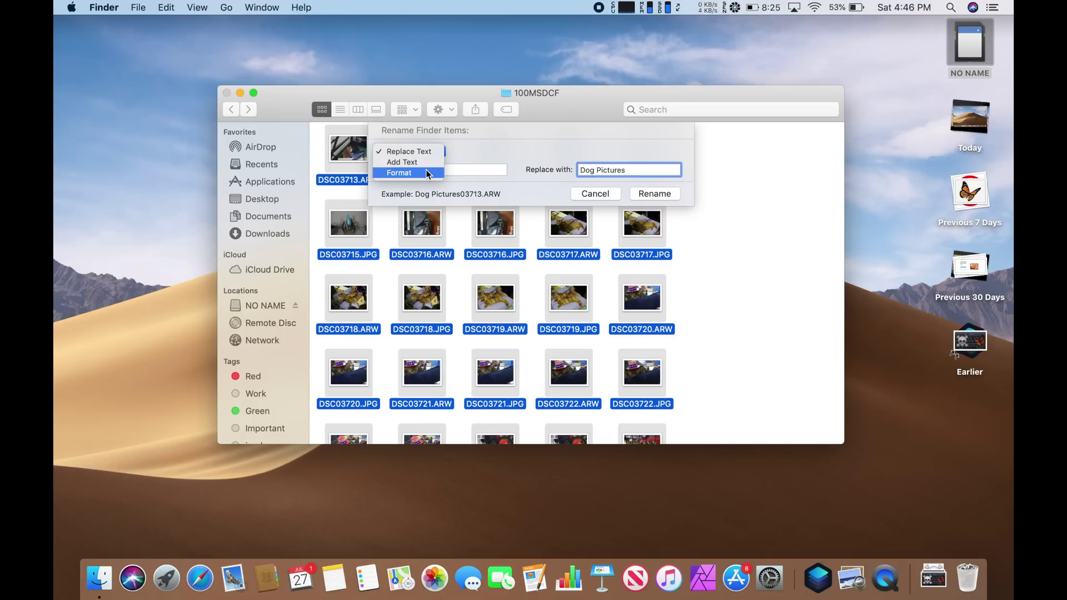
pyautogui.click(426, 173)
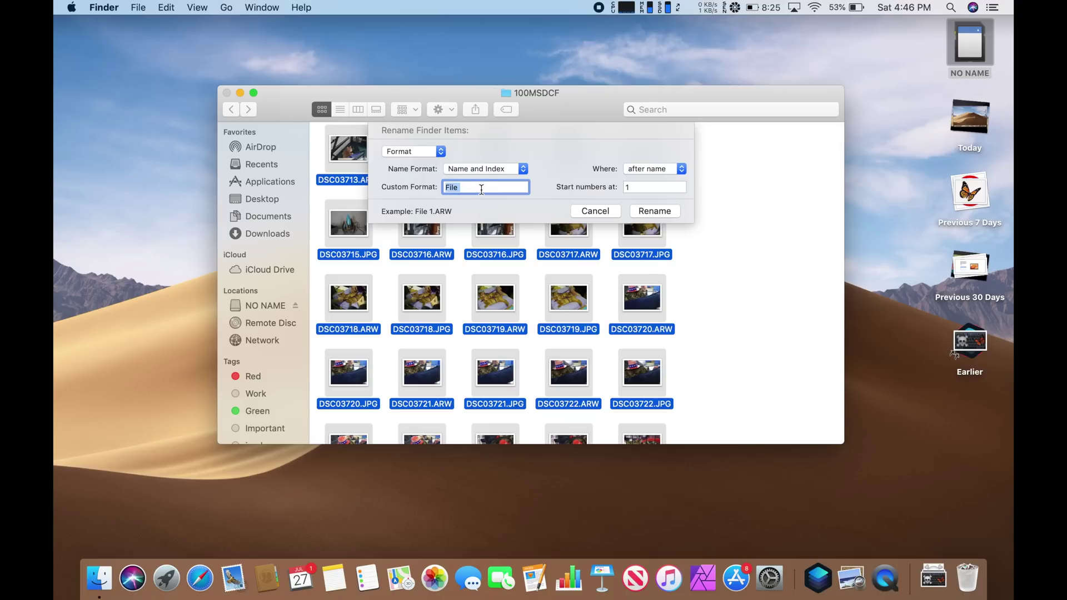
pyautogui.write('Dog Show Pictures')
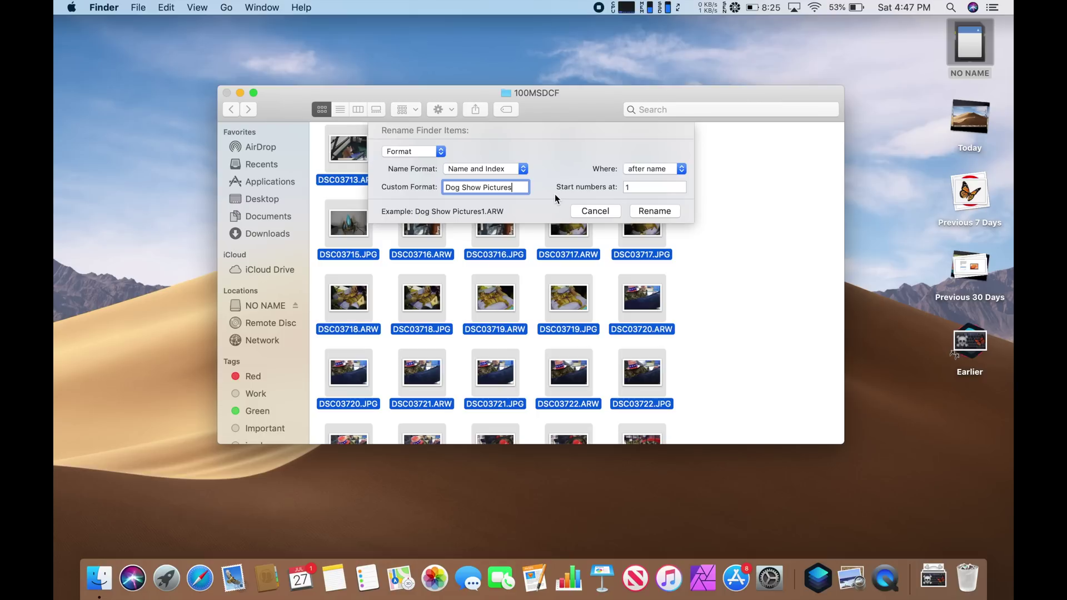
pyautogui.click(657, 211)
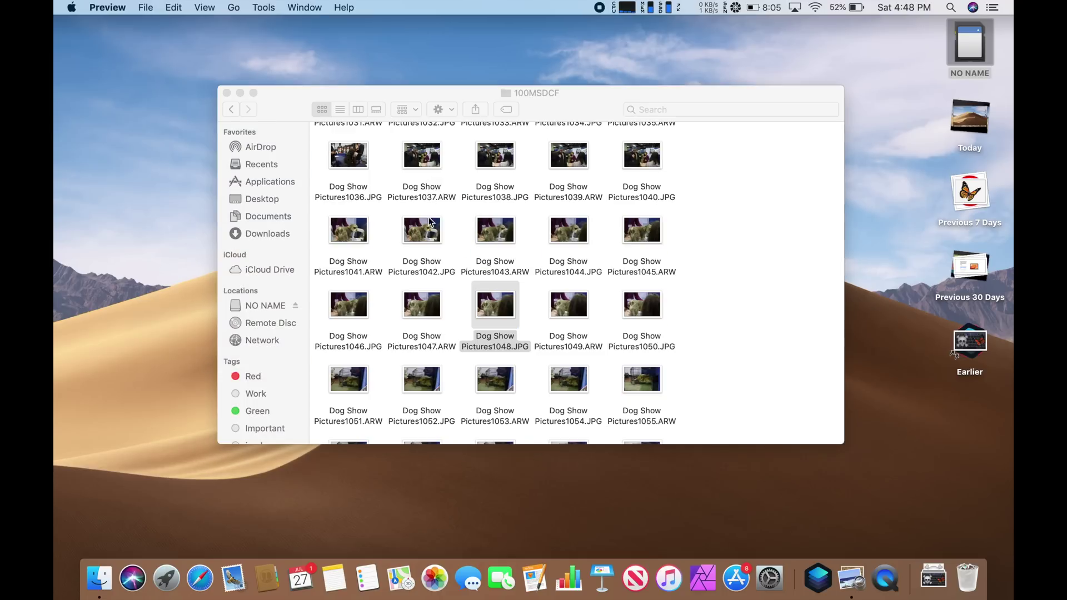
pyautogui.scroll(-5, 428, 221)
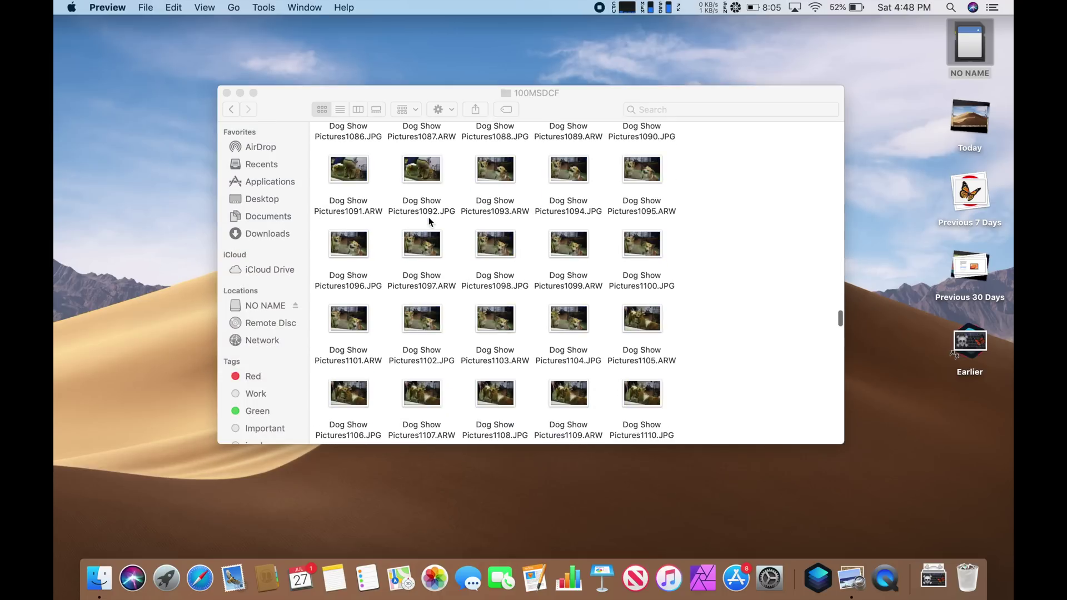
pyautogui.doubleClick(578, 322)
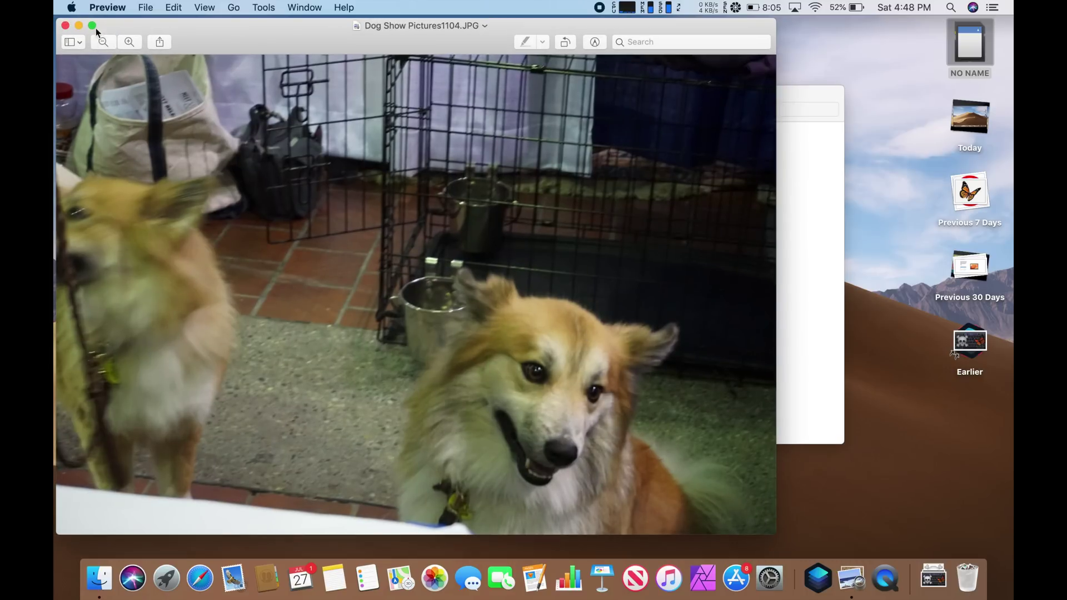
pyautogui.click(65, 26)
pyautogui.scroll(-5, 463, 293)
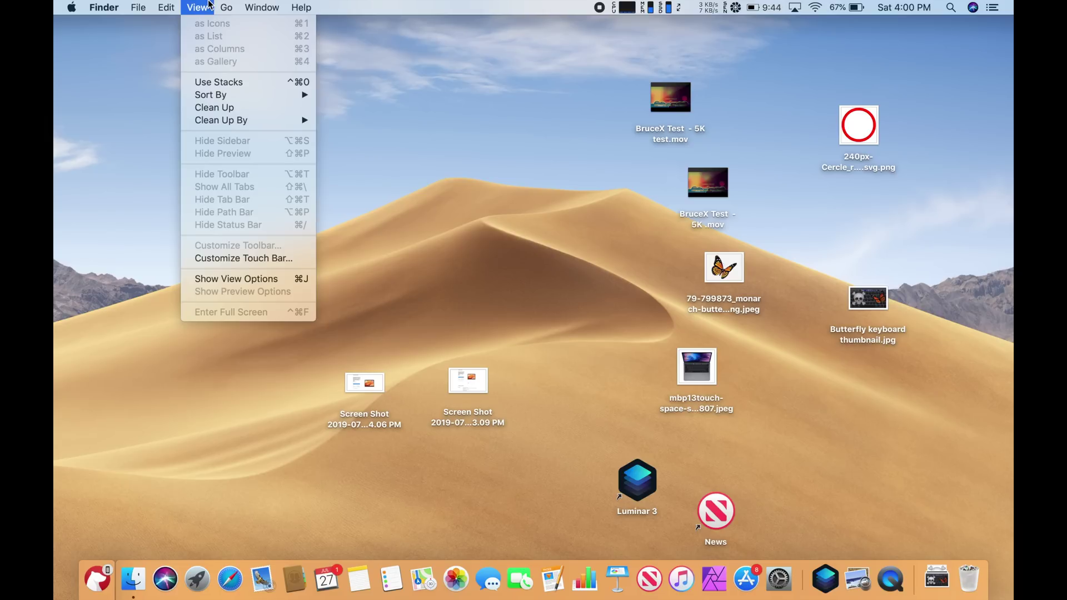
# Step: Turn on Use Stacks for the desktop from the View menu
pyautogui.moveTo(267, 95)
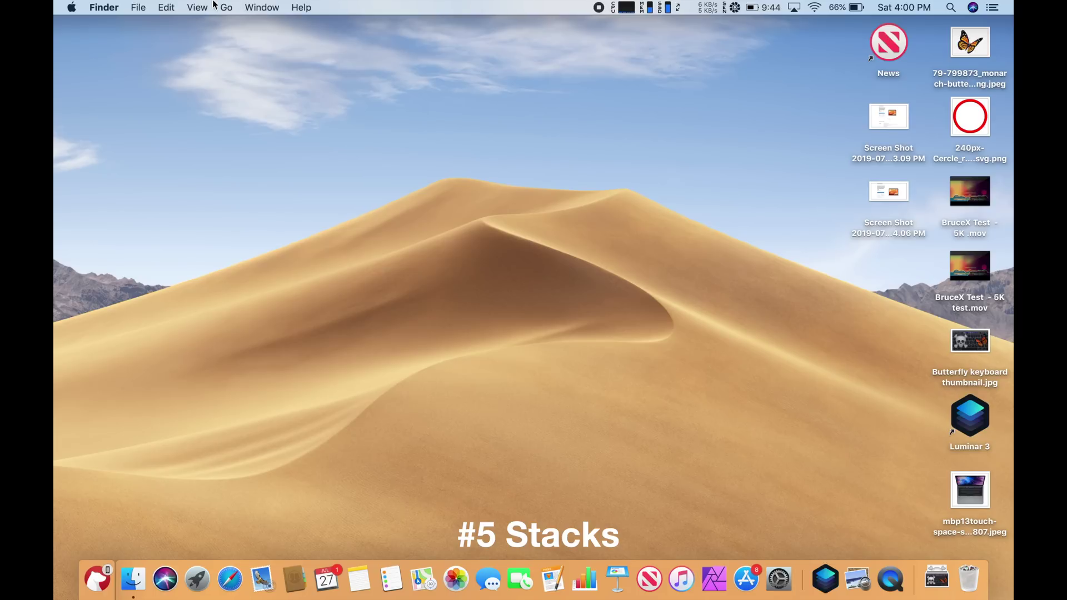
pyautogui.click(200, 7)
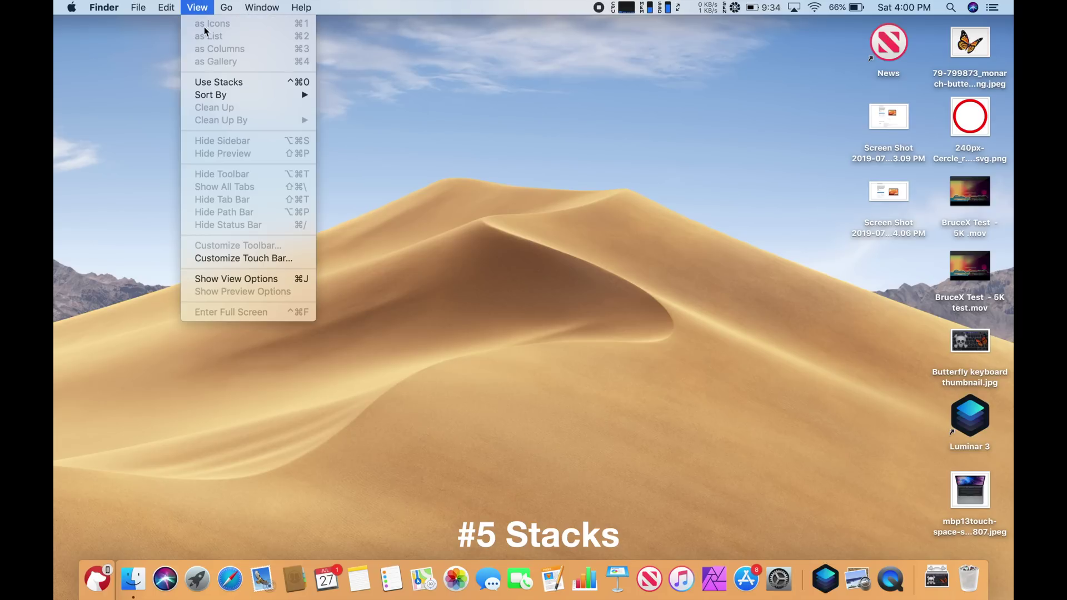
pyautogui.click(217, 82)
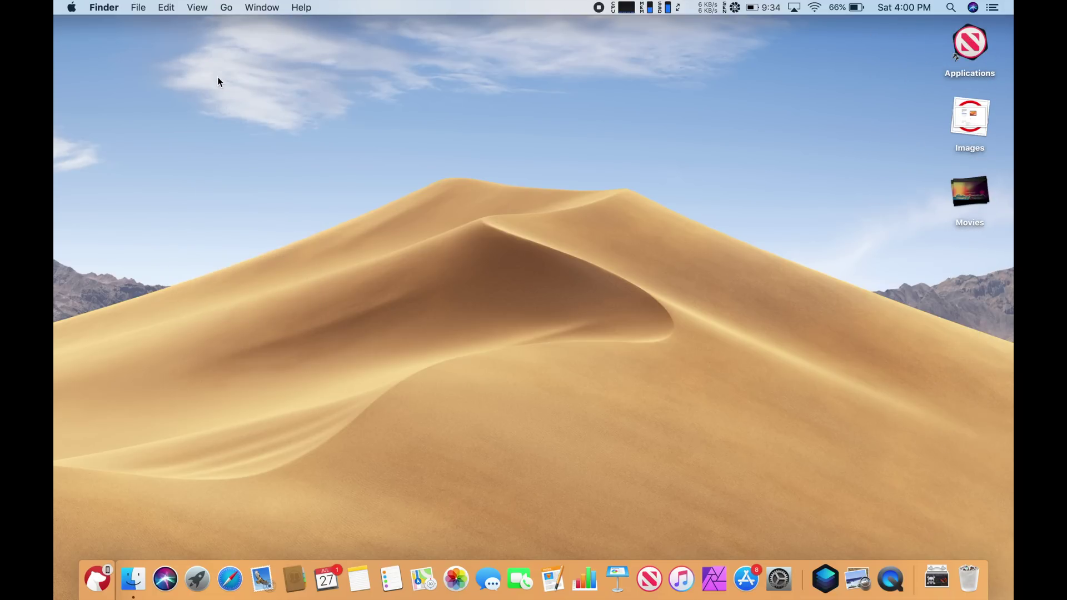
# Step: Expand and collapse the Applications and Images stacks, leaving the Movies stack expanded
pyautogui.click(967, 56)
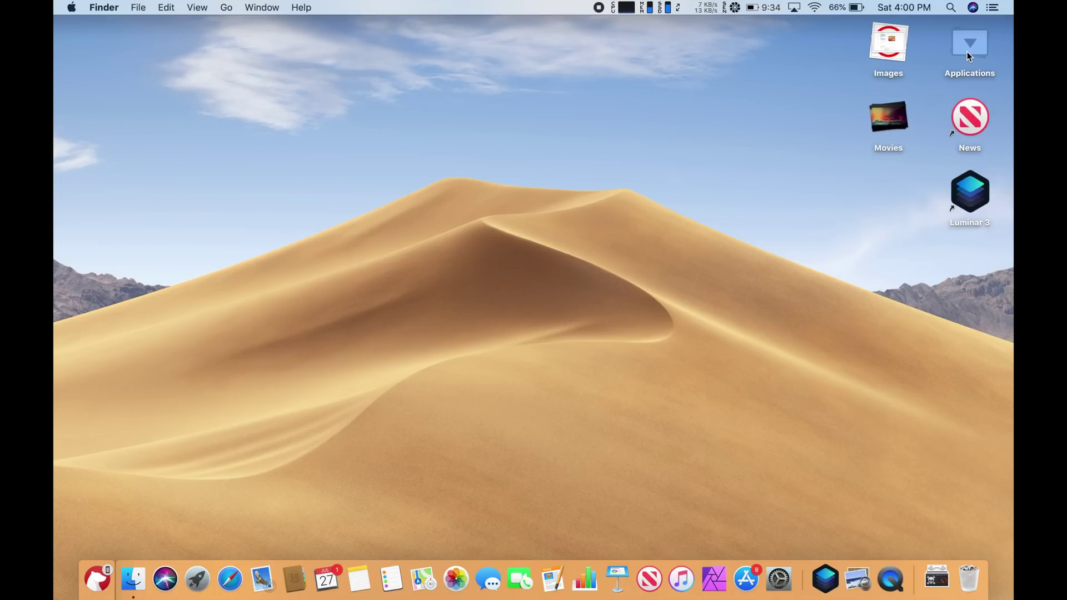
pyautogui.click(967, 52)
pyautogui.click(962, 122)
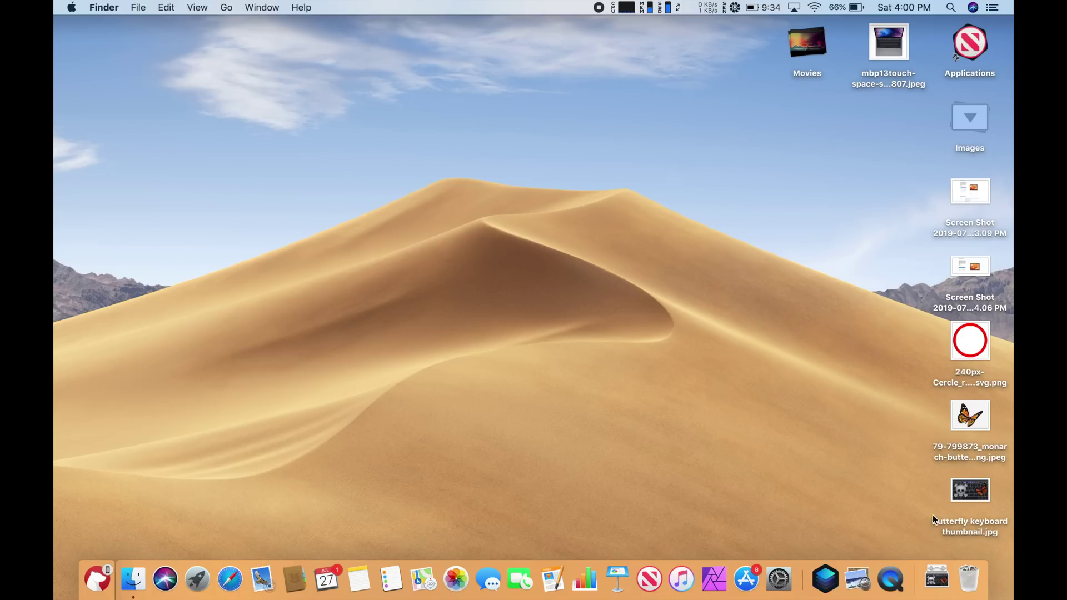
pyautogui.click(966, 115)
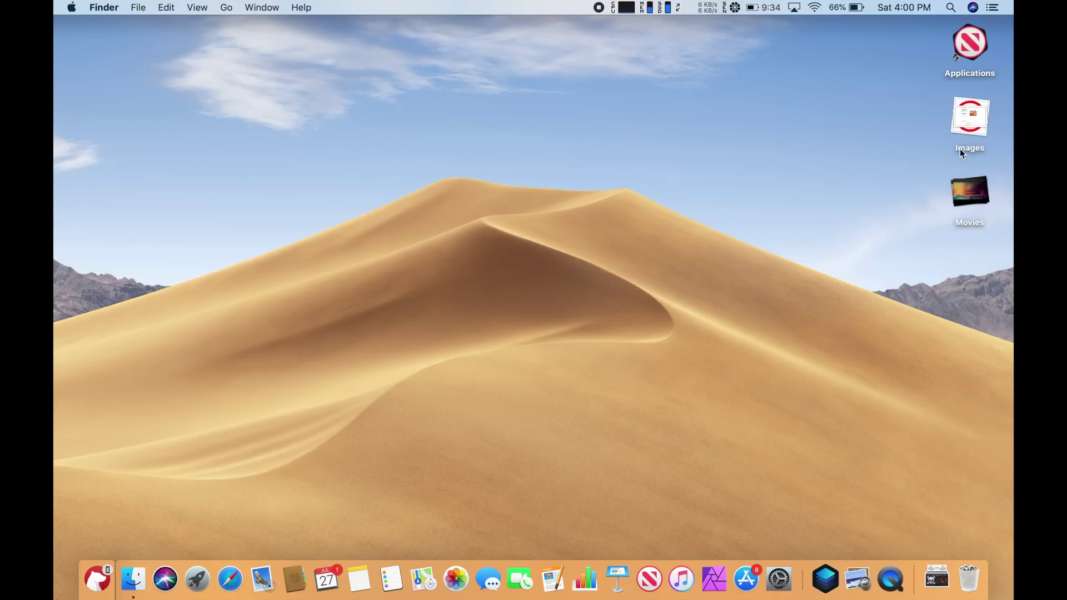
pyautogui.click(962, 184)
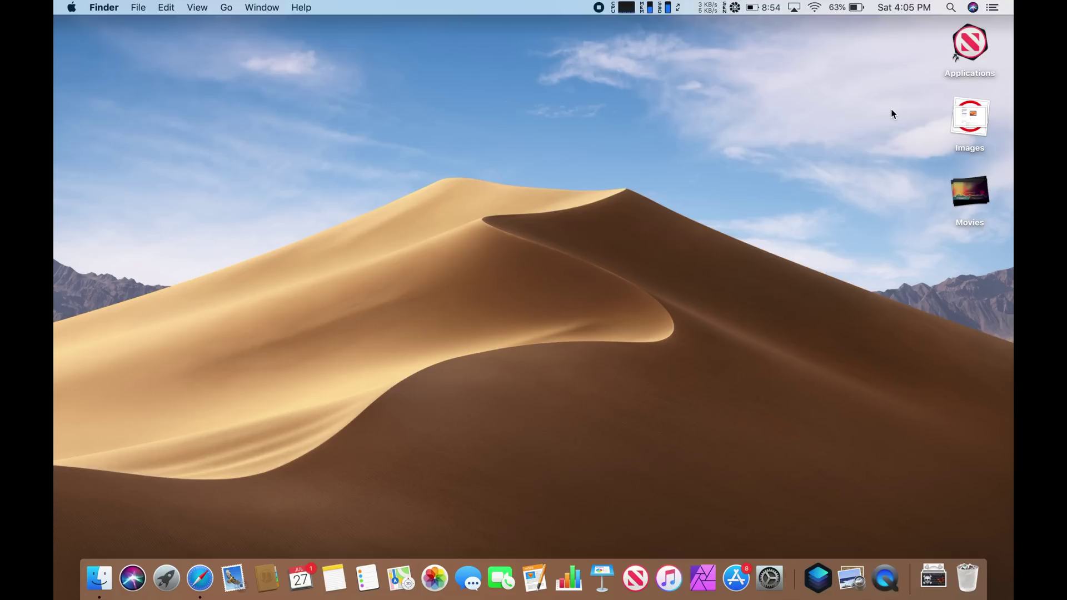
# Step: Show the desktop's Group Stacks By options such as Kind and Date Created
pyautogui.rightClick(891, 109)
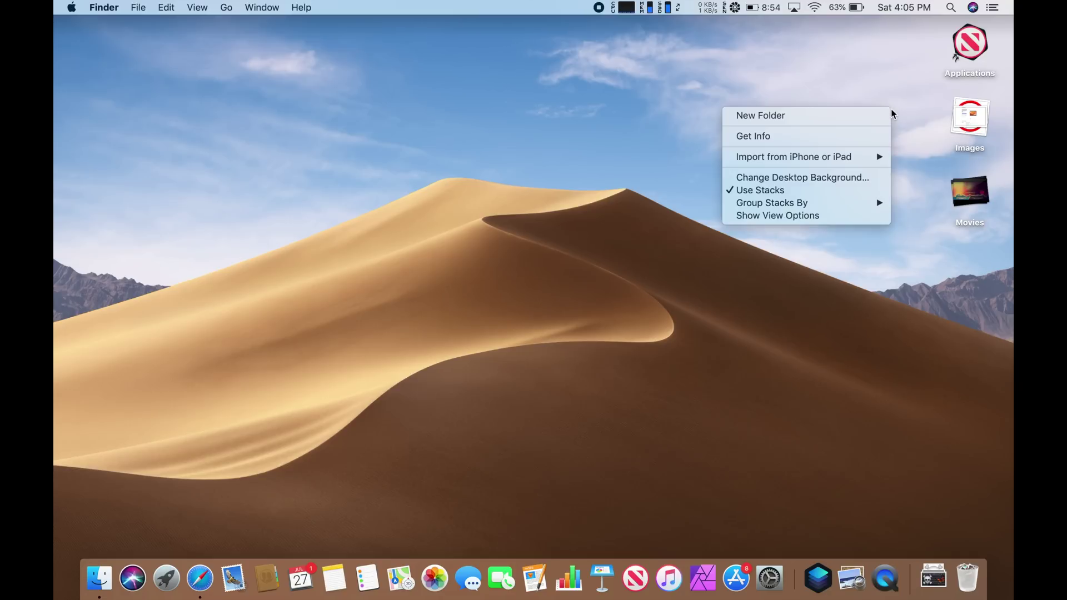
pyautogui.moveTo(826, 204)
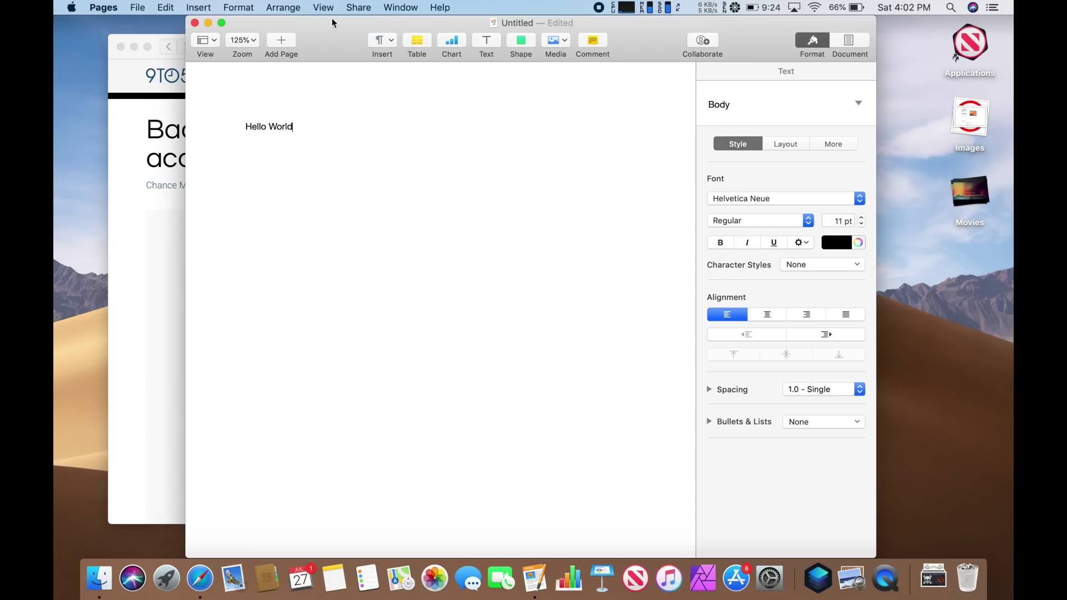
# Step: Manually rearrange and resize the Safari and Pages windows to sit side by side
pyautogui.moveTo(338, 25); pyautogui.dragTo(520, 71)
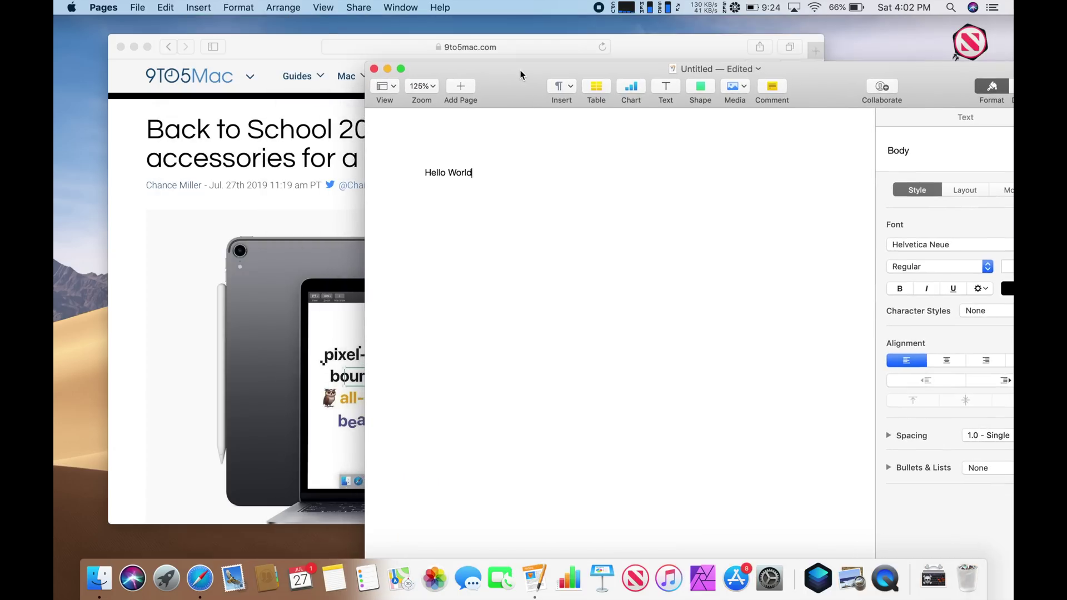
pyautogui.moveTo(323, 47); pyautogui.dragTo(221, 74)
pyautogui.moveTo(745, 55); pyautogui.dragTo(667, 11)
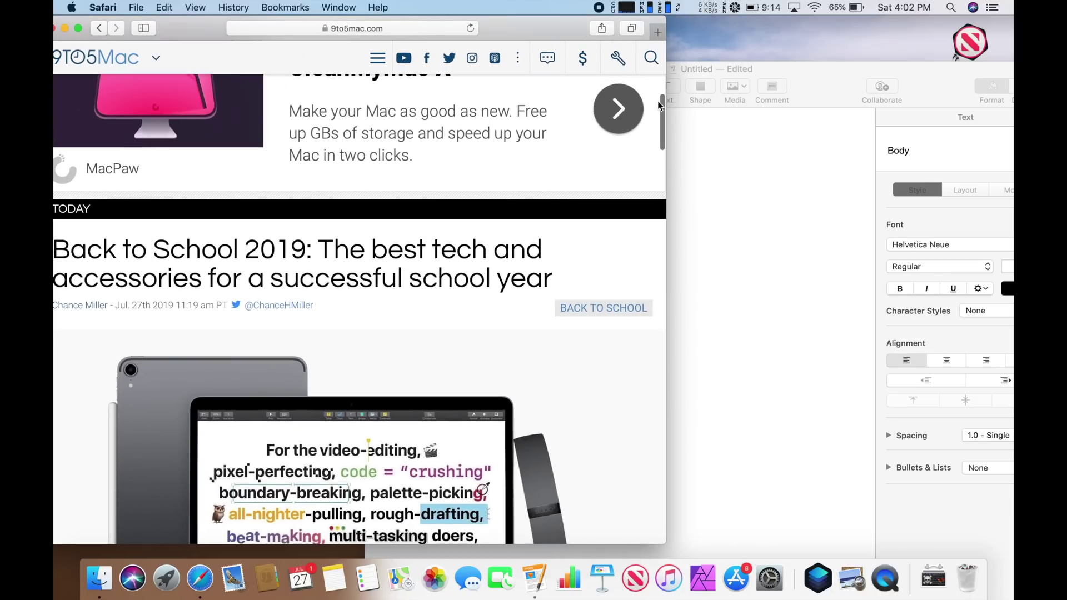
pyautogui.moveTo(663, 541); pyautogui.dragTo(665, 556)
pyautogui.click(719, 499)
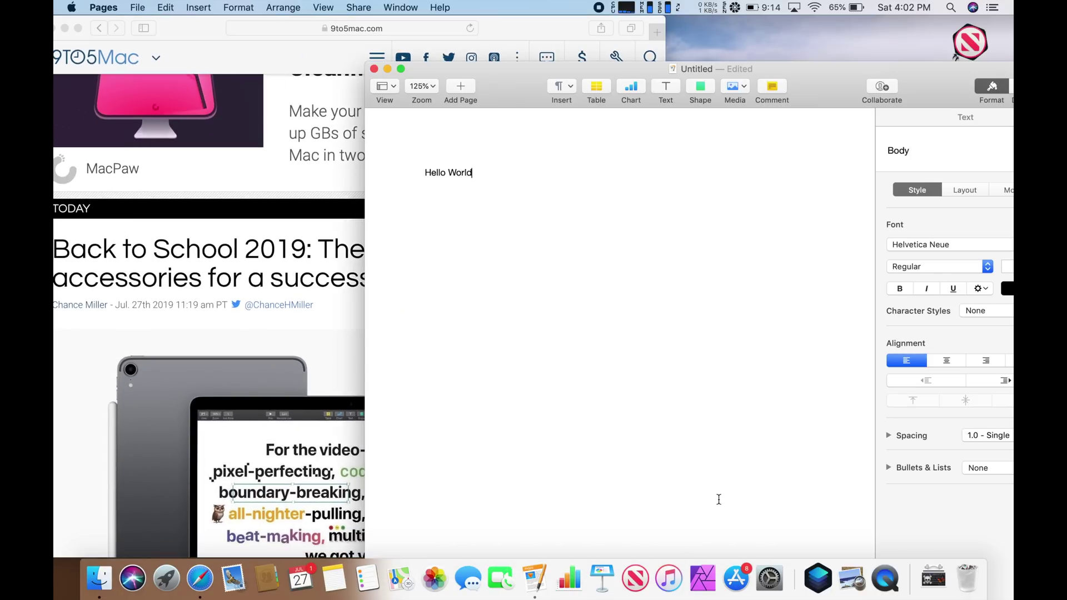
pyautogui.moveTo(400, 69); pyautogui.dragTo(671, 5)
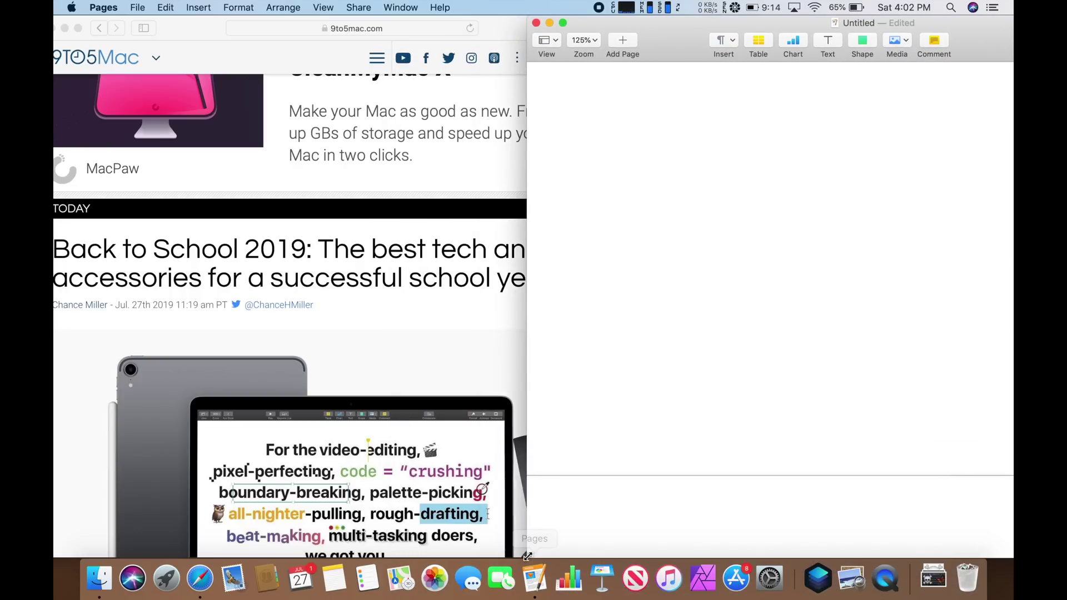
pyautogui.moveTo(527, 557); pyautogui.dragTo(522, 558)
pyautogui.click(500, 26)
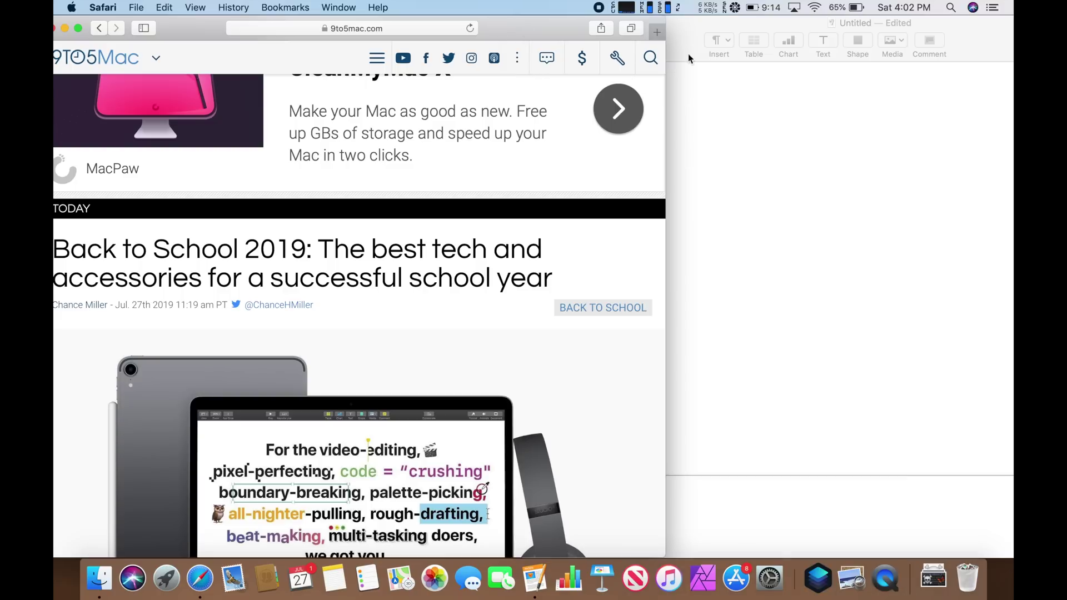
pyautogui.moveTo(667, 17); pyautogui.dragTo(514, 15)
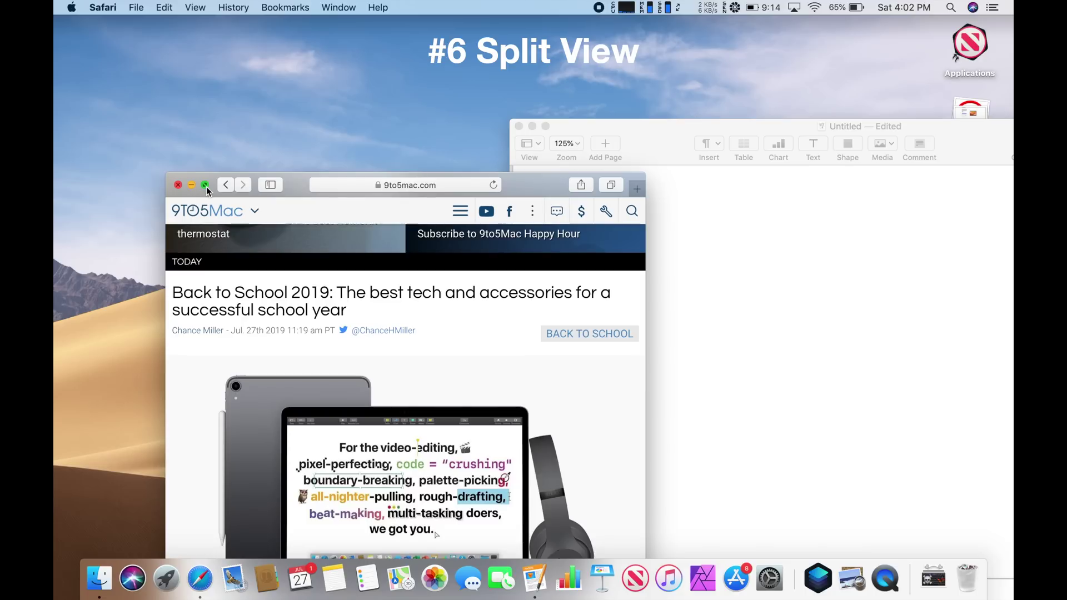
# Step: Tile Safari left in Split View, add Pages on the right, and widen the Pages half
pyautogui.moveTo(204, 185); pyautogui.dragTo(155, 105)
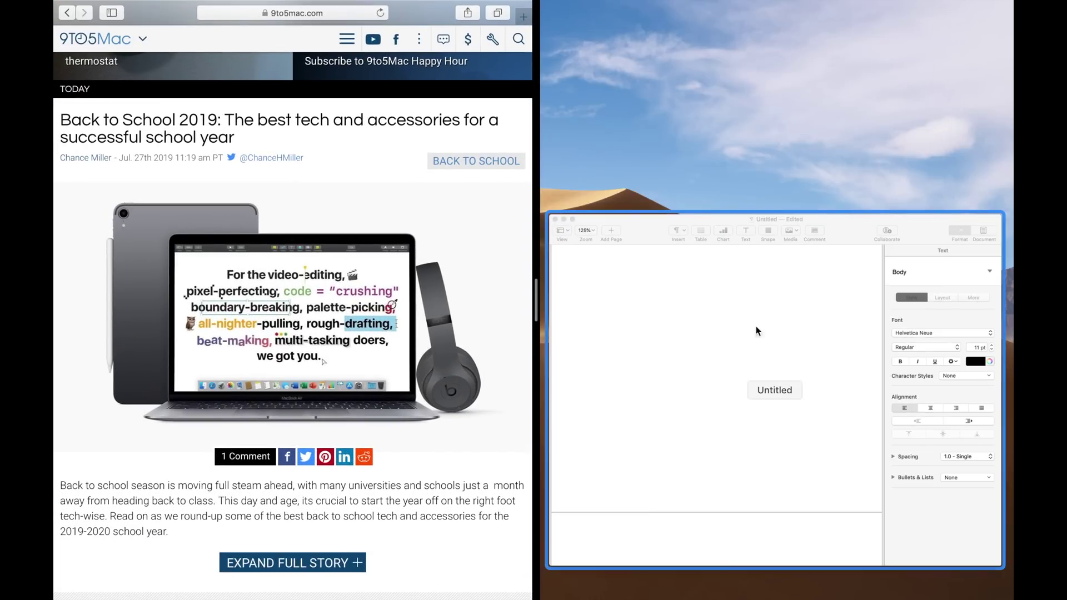
pyautogui.click(784, 334)
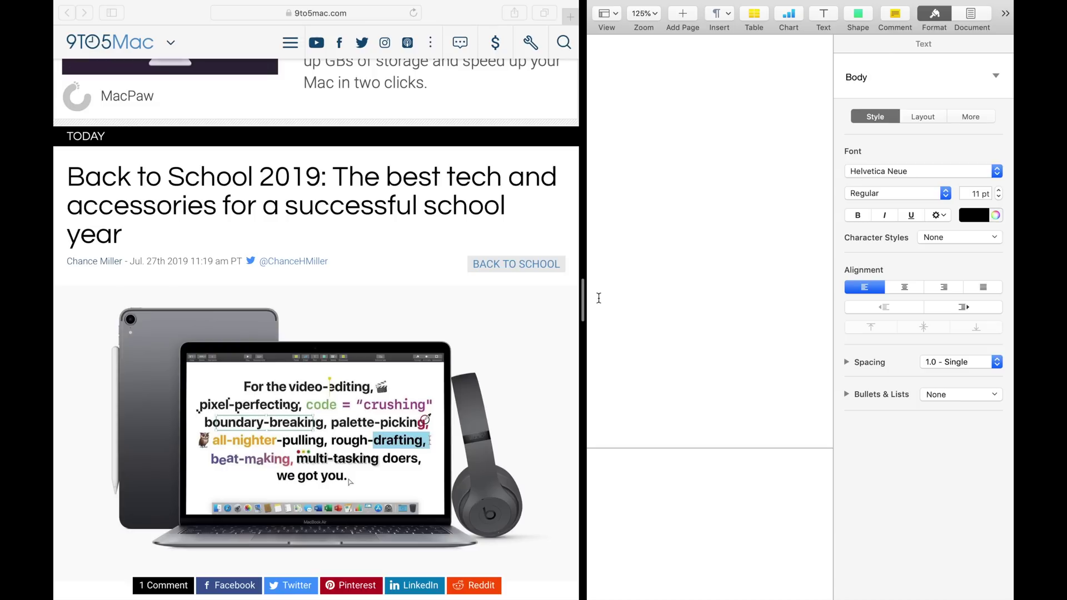
pyautogui.moveTo(583, 301); pyautogui.dragTo(412, 295)
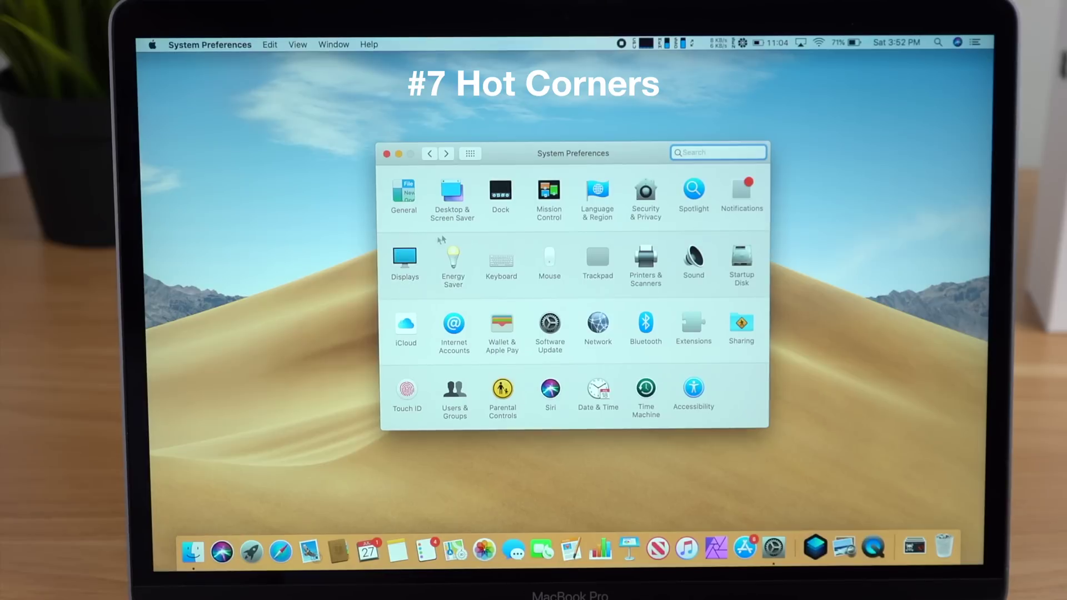
# Step: In Screen Saver's Hot Corners, assign Launchpad to top-left and Desktop to top-right
pyautogui.click(452, 200)
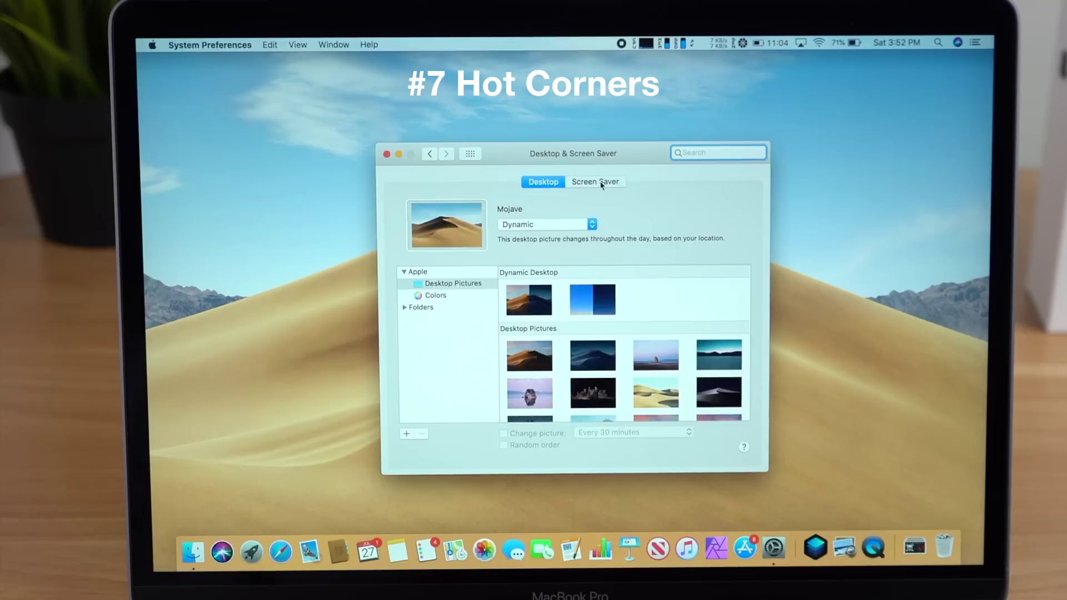
pyautogui.click(602, 185)
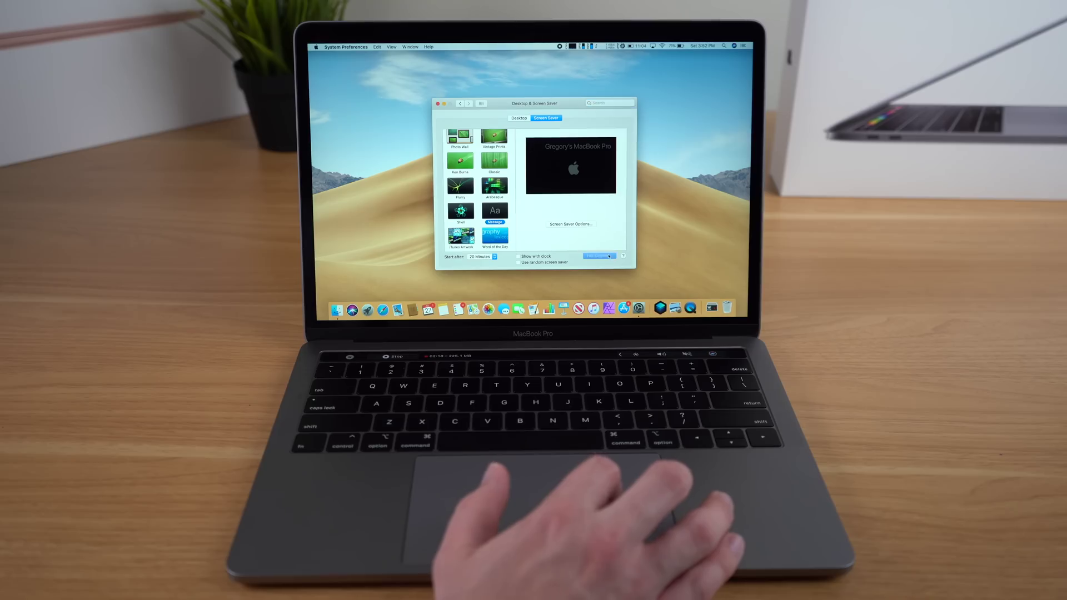
pyautogui.click(716, 447)
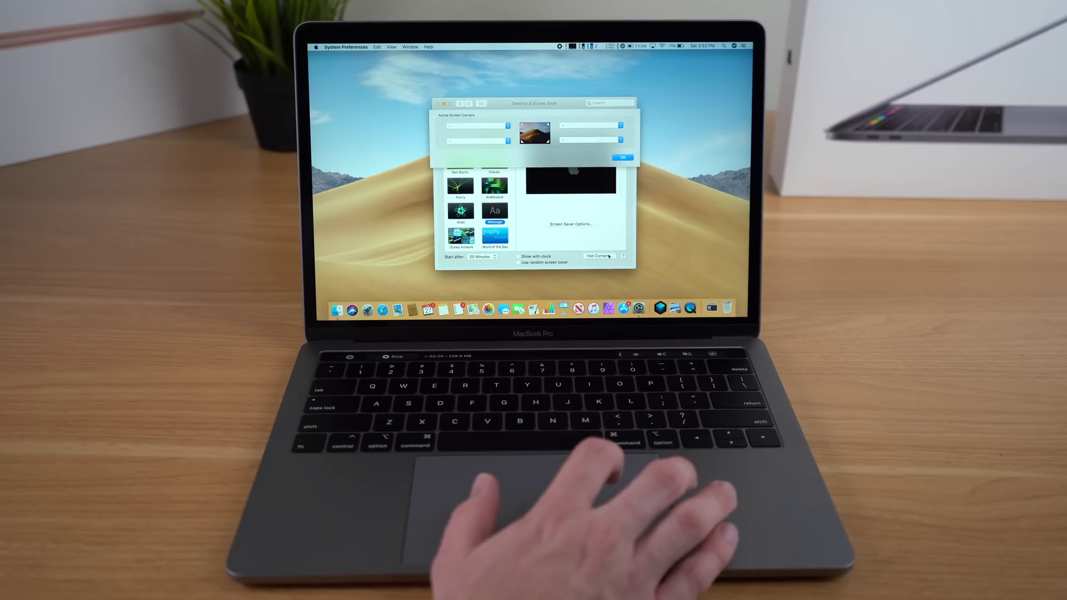
pyautogui.click(478, 126)
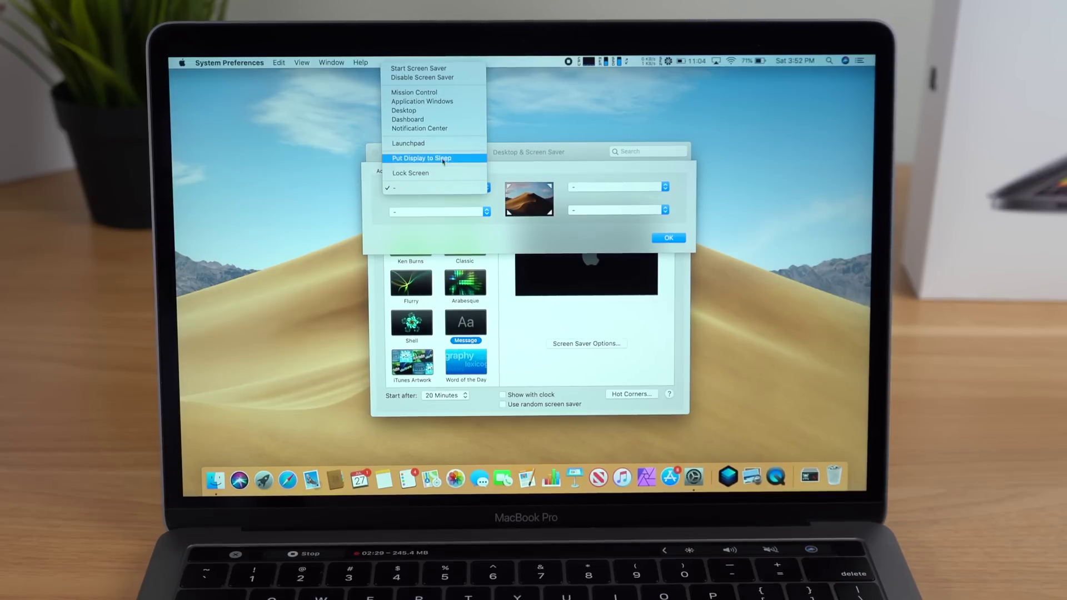
pyautogui.click(443, 146)
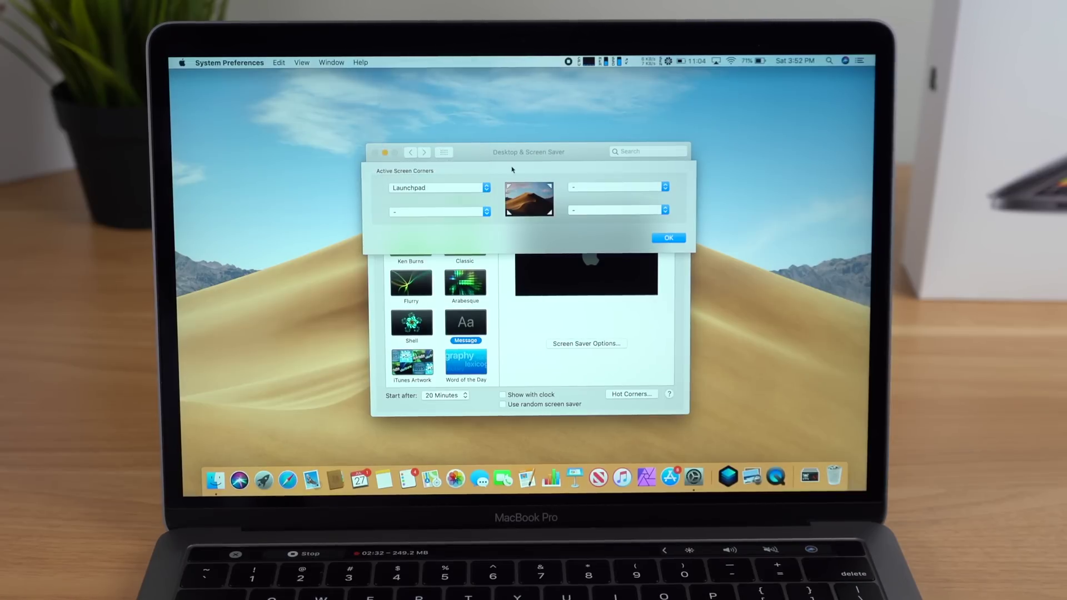
pyautogui.click(604, 189)
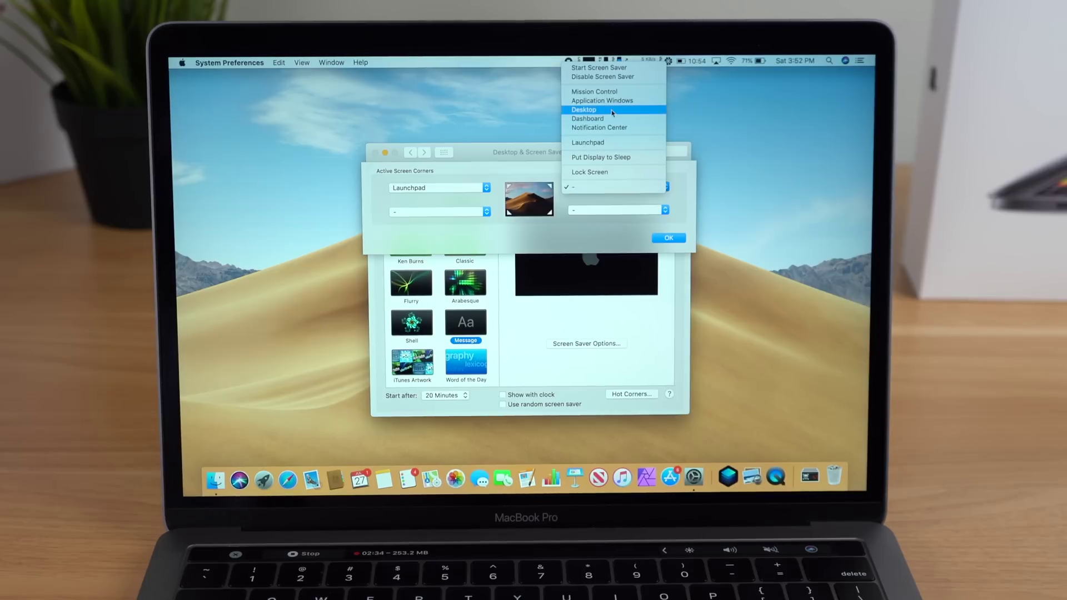
pyautogui.click(613, 111)
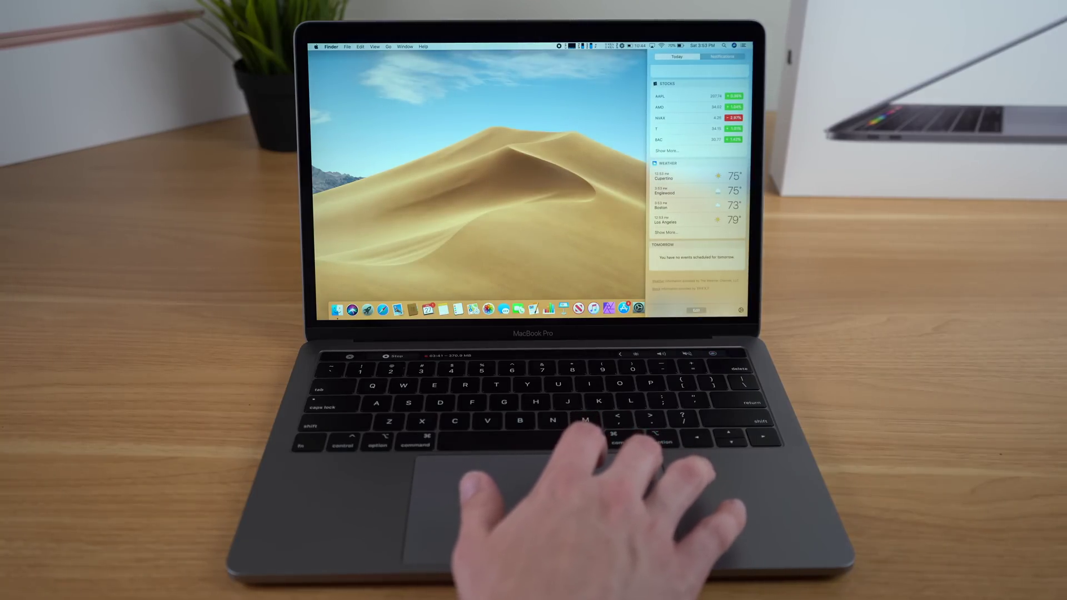
# Step: Swipe Notification Center closed to return to the desktop
pyautogui.hscroll(3, 722, 178)
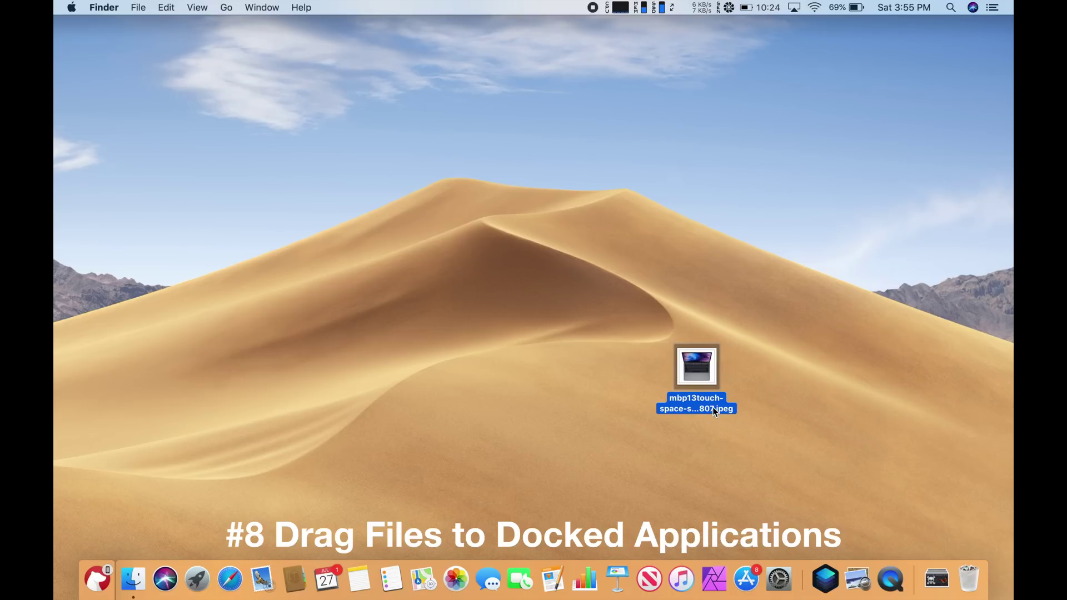
# Step: Drag the MacBook jpeg onto Affinity Photo and Luminar 3, then a Downloads image onto Affinity Photo
pyautogui.moveTo(705, 377); pyautogui.dragTo(710, 576)
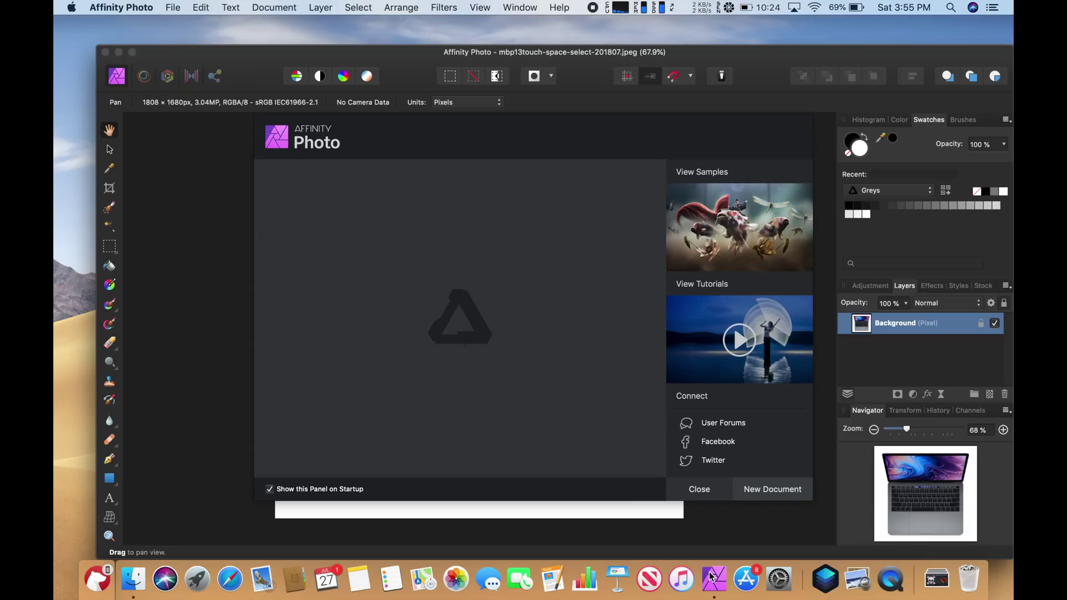
pyautogui.click(701, 490)
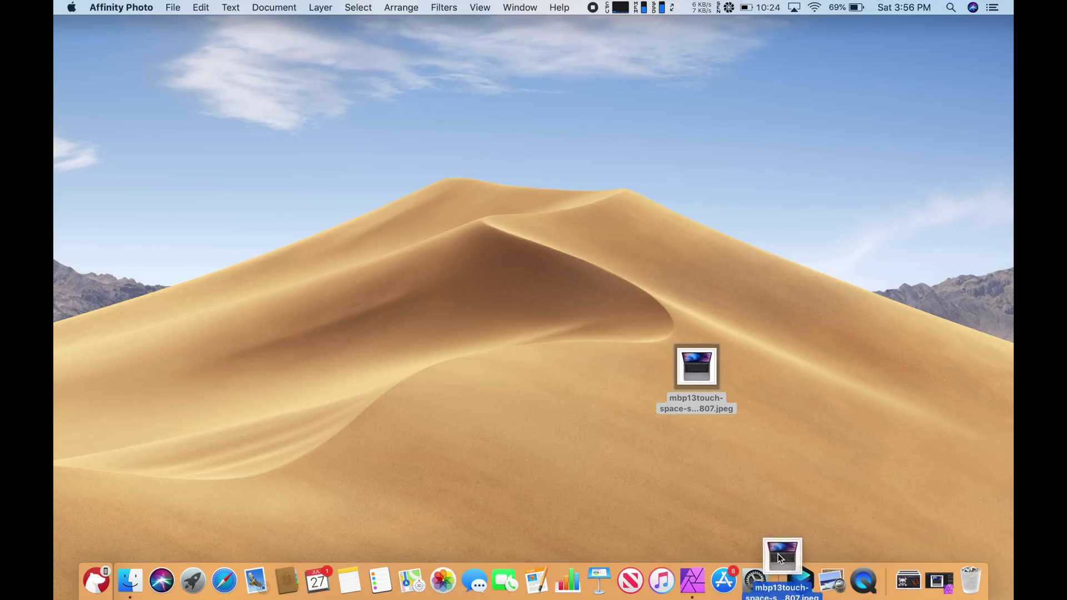
pyautogui.moveTo(790, 578); pyautogui.dragTo(792, 578)
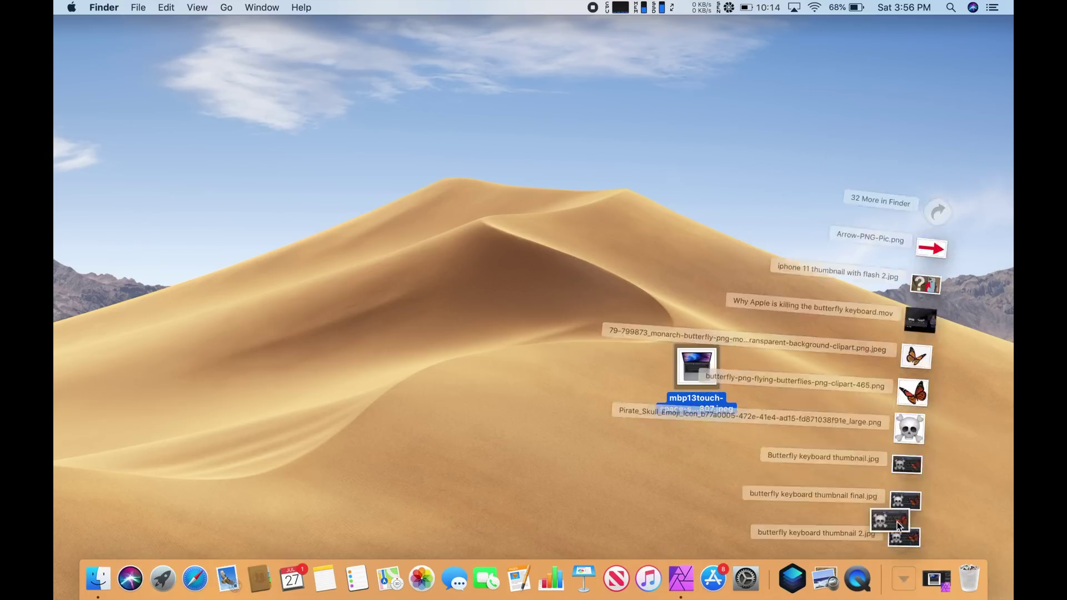
pyautogui.moveTo(897, 522); pyautogui.dragTo(680, 579)
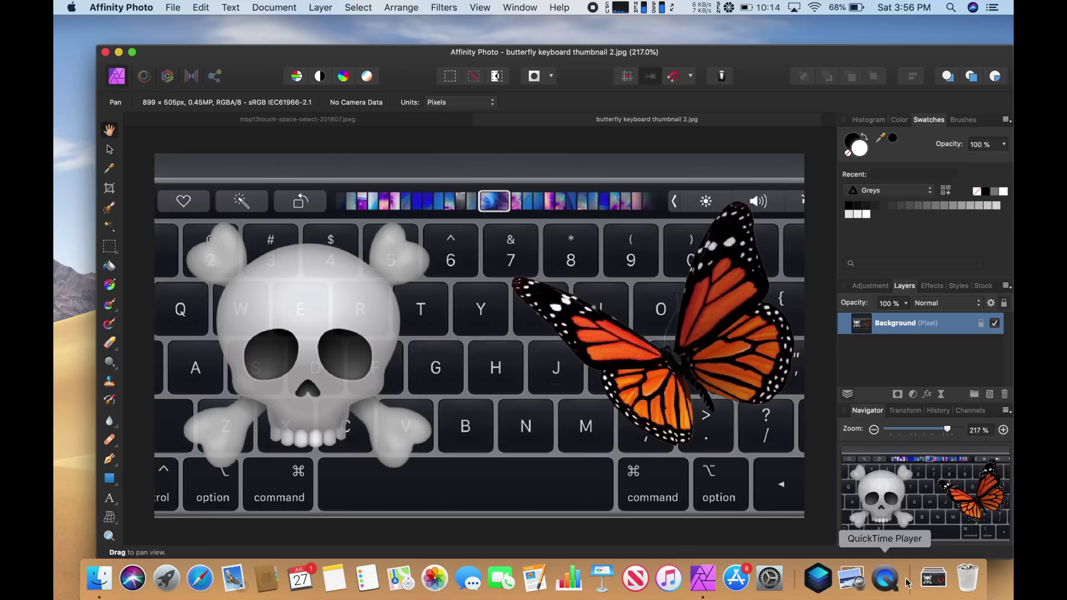
pyautogui.click(935, 575)
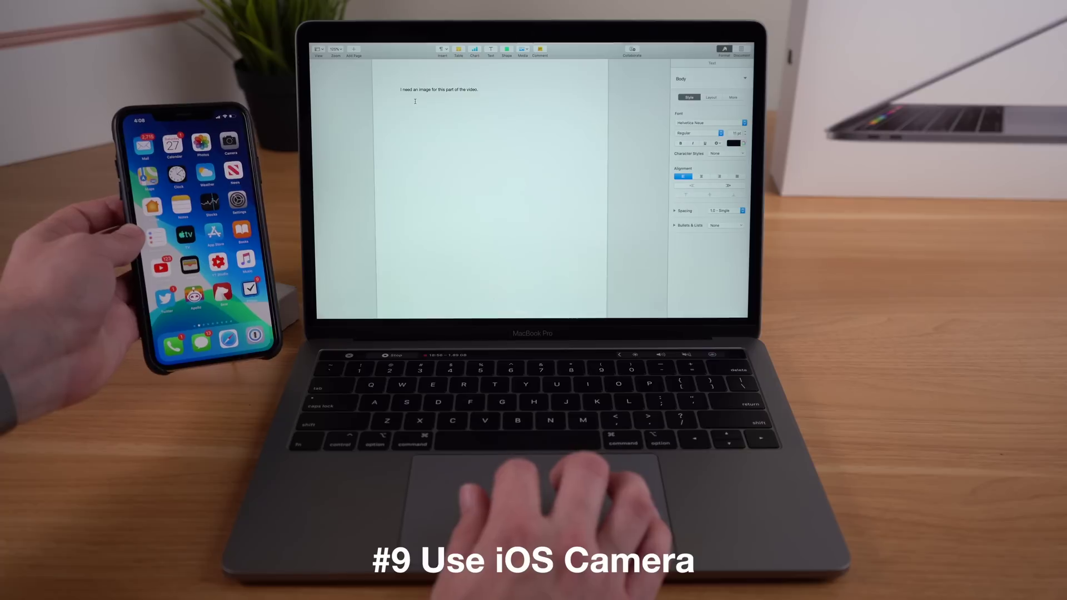
# Step: Take an iPhone photo of the green knitted toy with Take Photo, then click below the image
pyautogui.rightClick(416, 101)
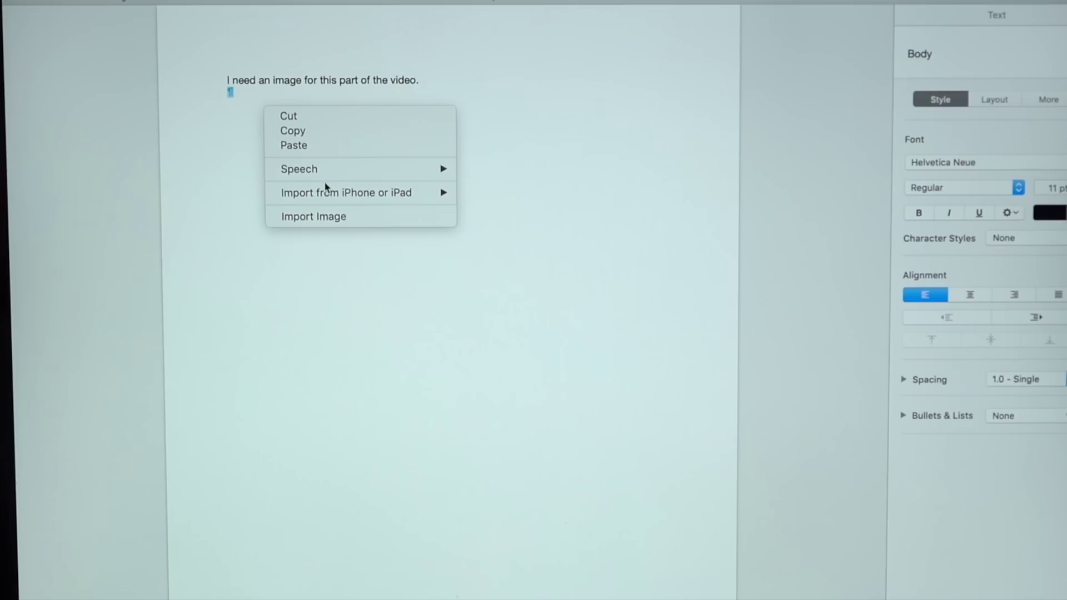
pyautogui.moveTo(441, 134)
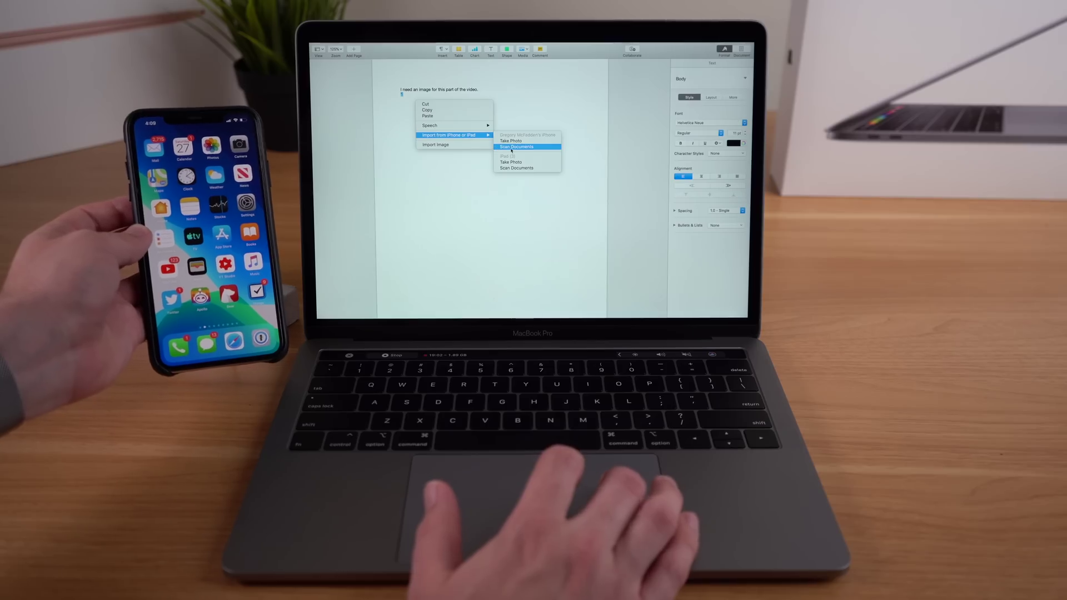
pyautogui.click(511, 146)
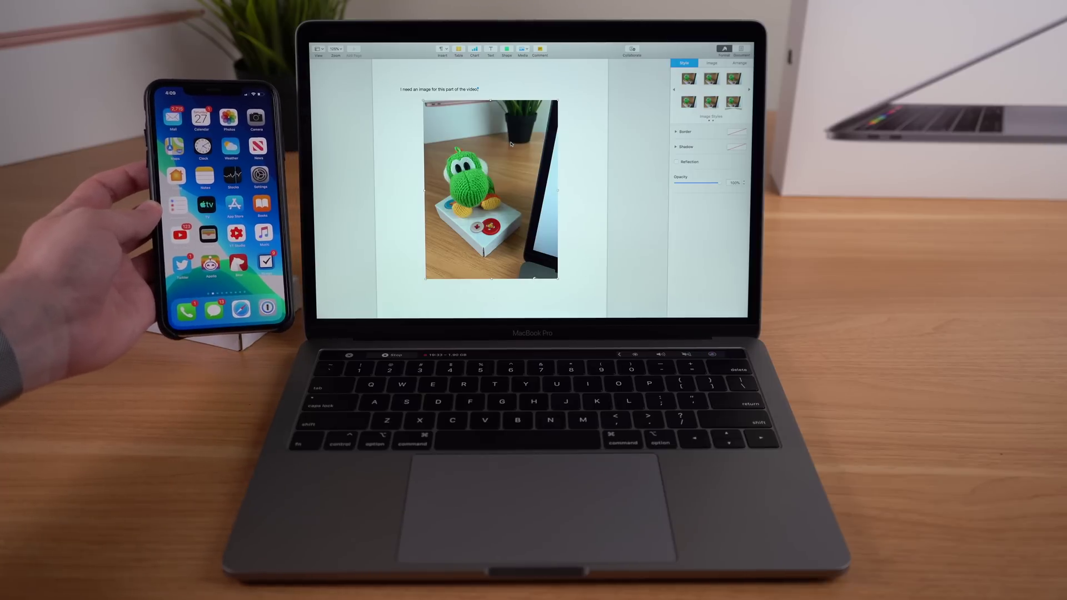
pyautogui.scroll(-1, 510, 143)
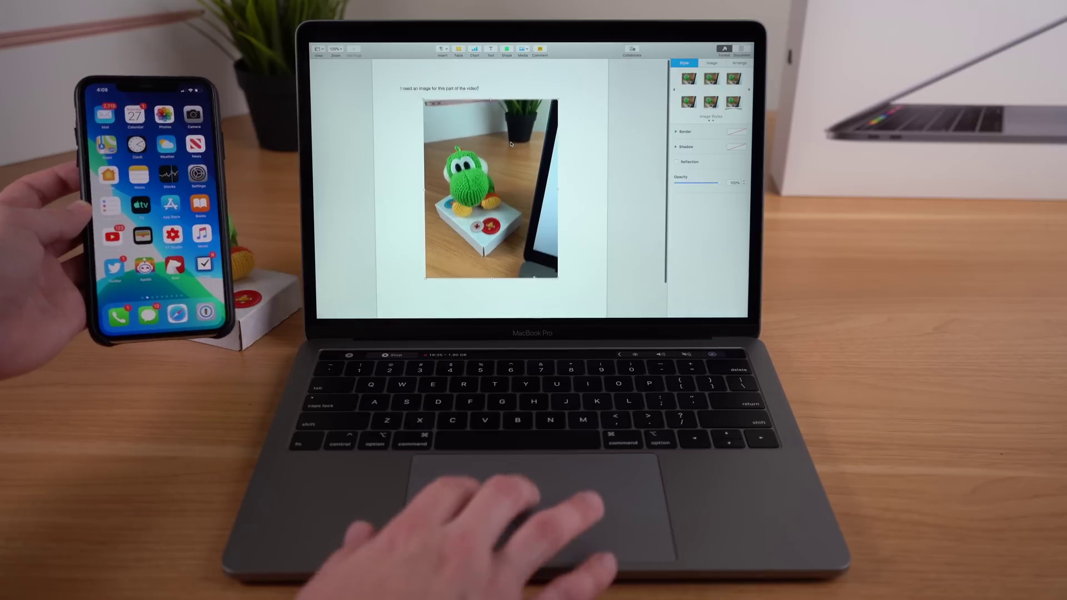
pyautogui.scroll(-1, 511, 144)
pyautogui.click(422, 275)
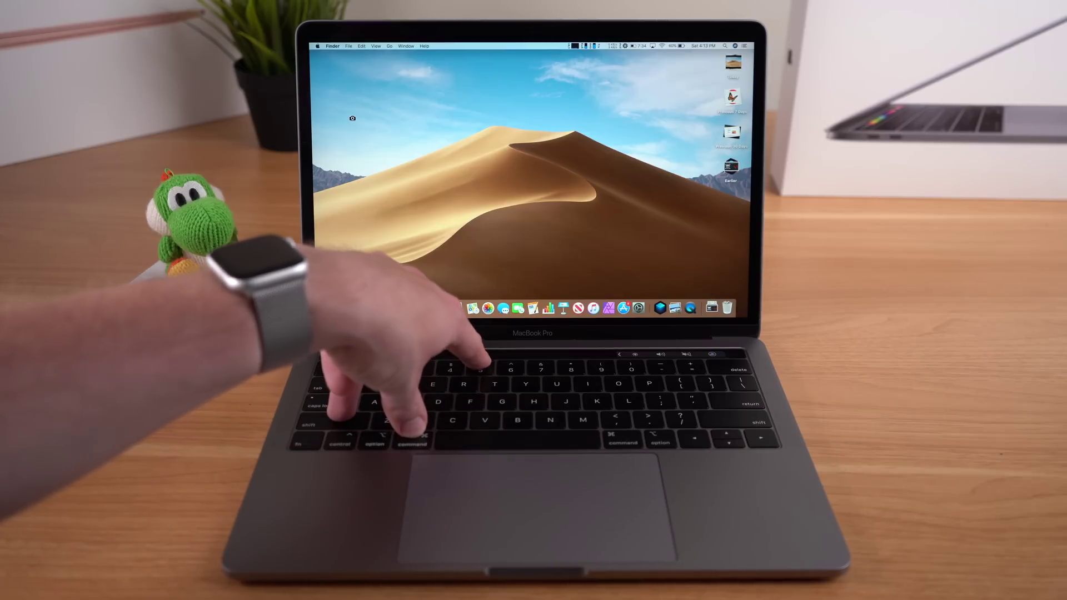
# Step: Try the entire-screen, window and selected-portion capture modes, then move the portion-recording area right
pyautogui.press('super+shift+5')
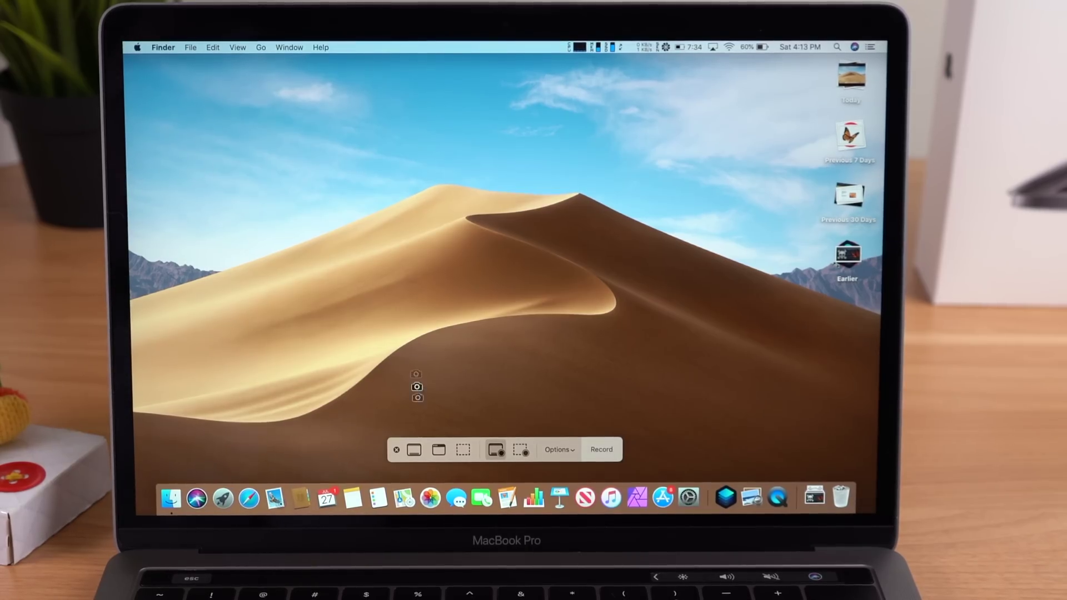
pyautogui.click(422, 452)
pyautogui.press('space')
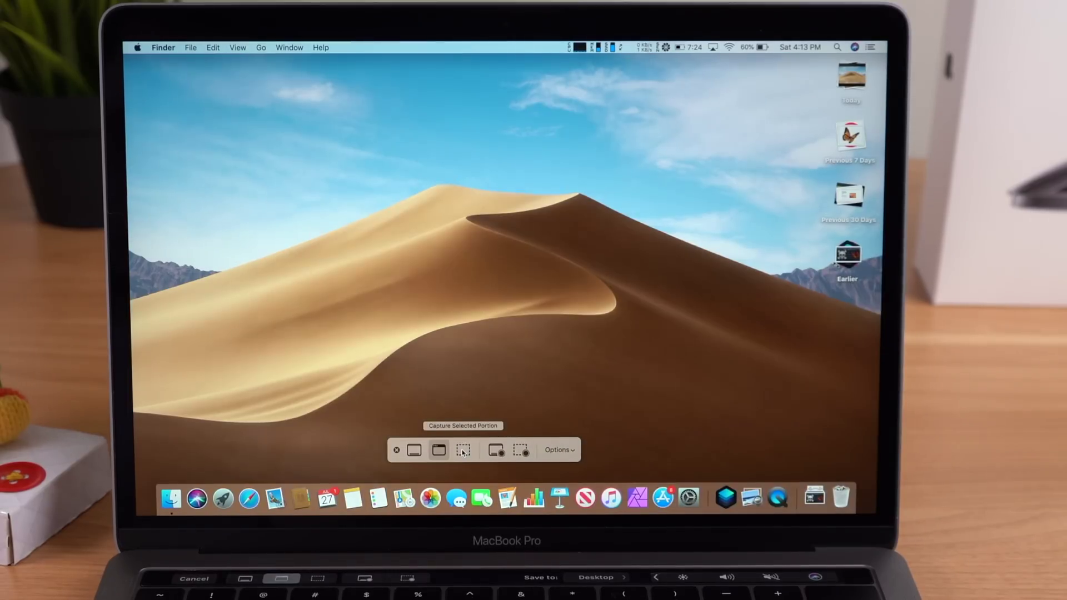
pyautogui.click(462, 452)
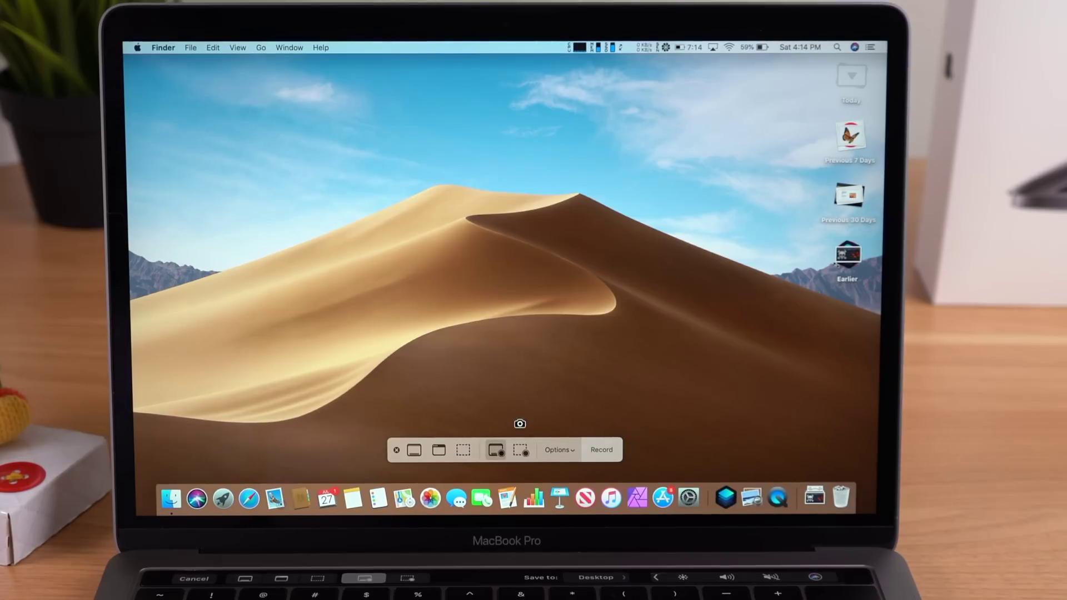
pyautogui.click(521, 450)
pyautogui.moveTo(488, 208); pyautogui.dragTo(550, 208)
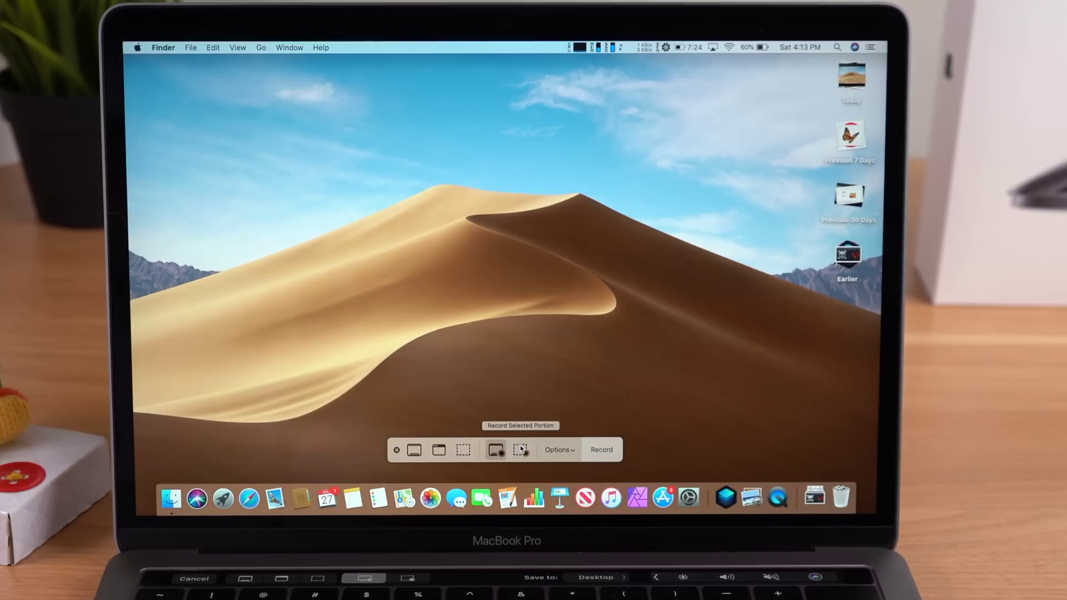
# Step: Choose Record Selected Portion and show Options: save to Desktop, no timer, no microphone
pyautogui.click(523, 449)
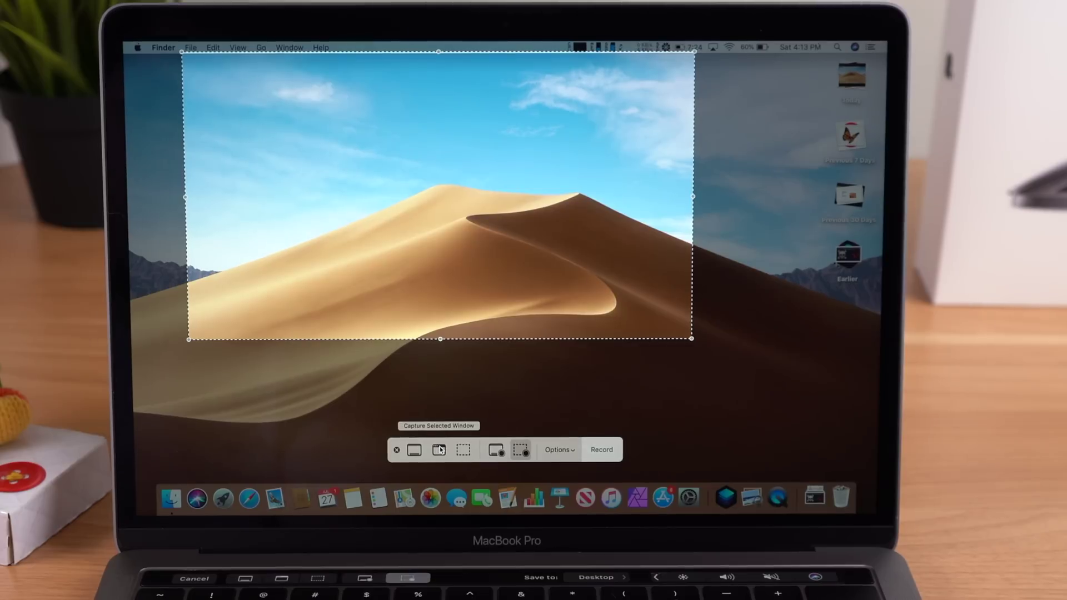
pyautogui.click(565, 450)
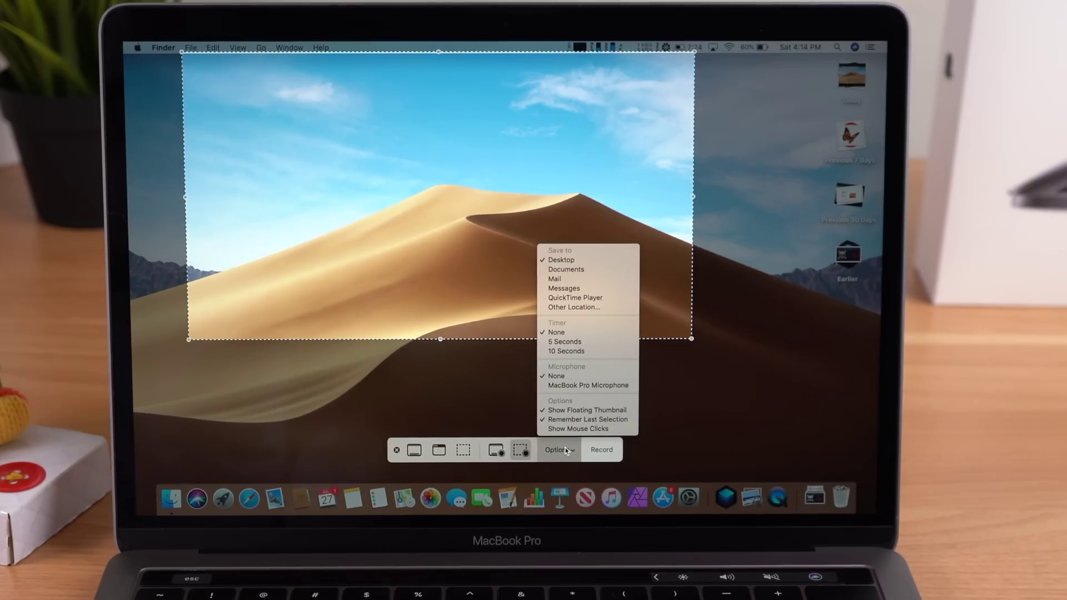